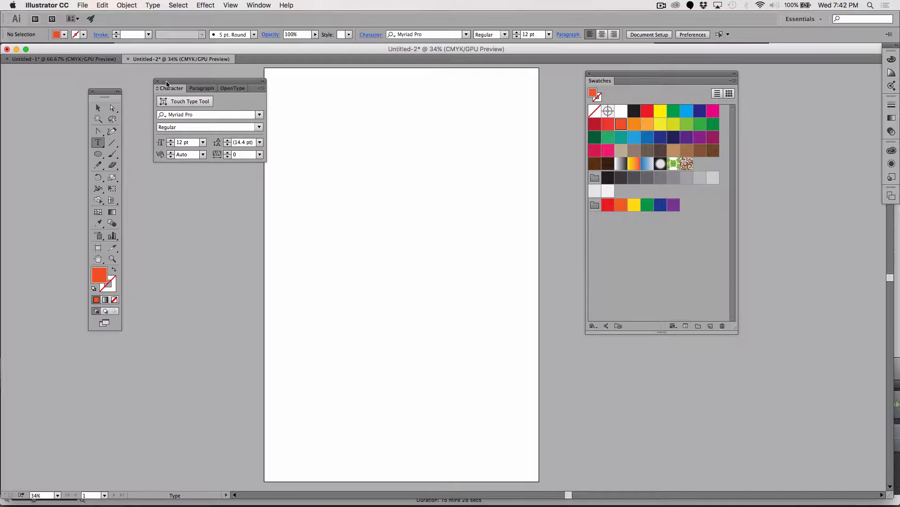
- Create an area type frame about 12.5 in wide and 5.4 in high on the upper part of the artboard
left_click_drag(166, 82, 145, 82)
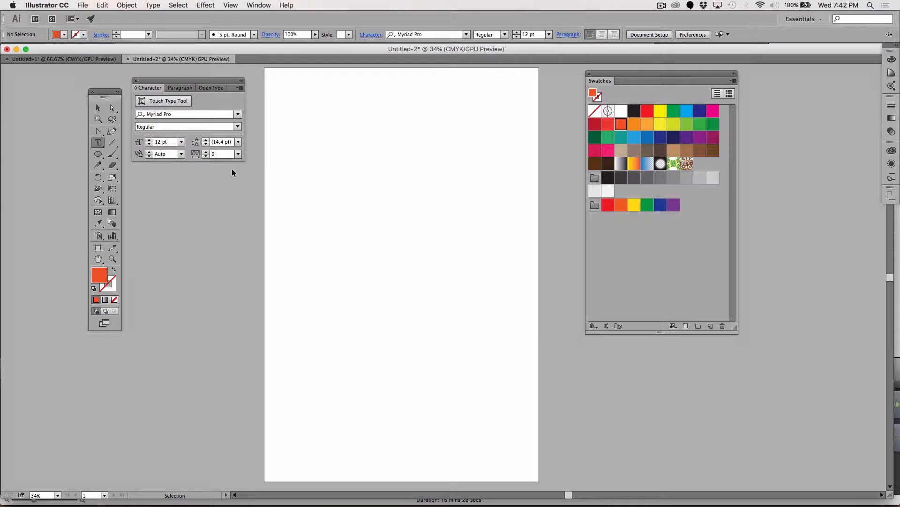
key("super+equal")
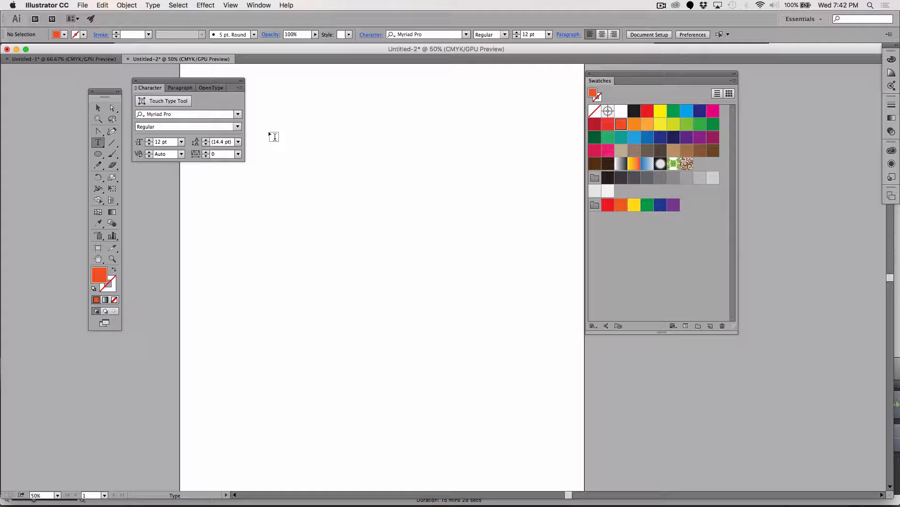
left_click_drag(263, 136, 475, 226)
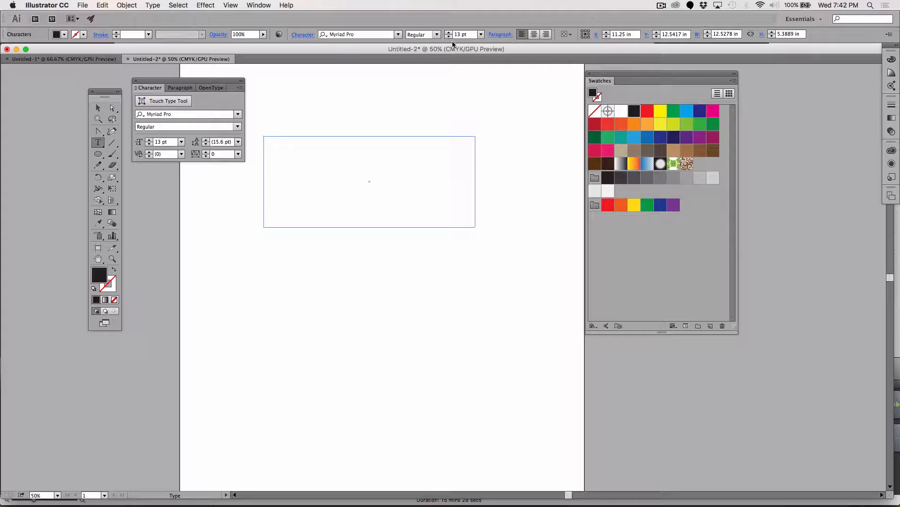
- Set the font size for the empty text frame to 36 pt
left_click(481, 35)
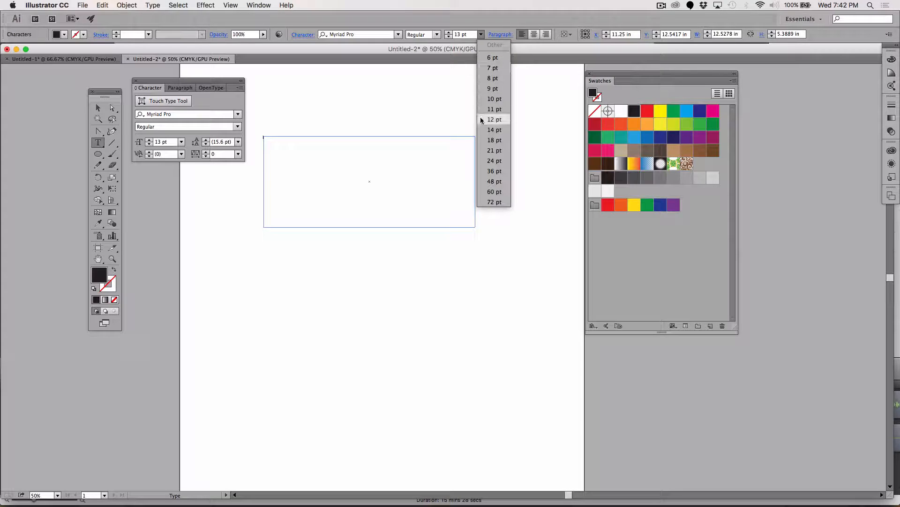
left_click(493, 141)
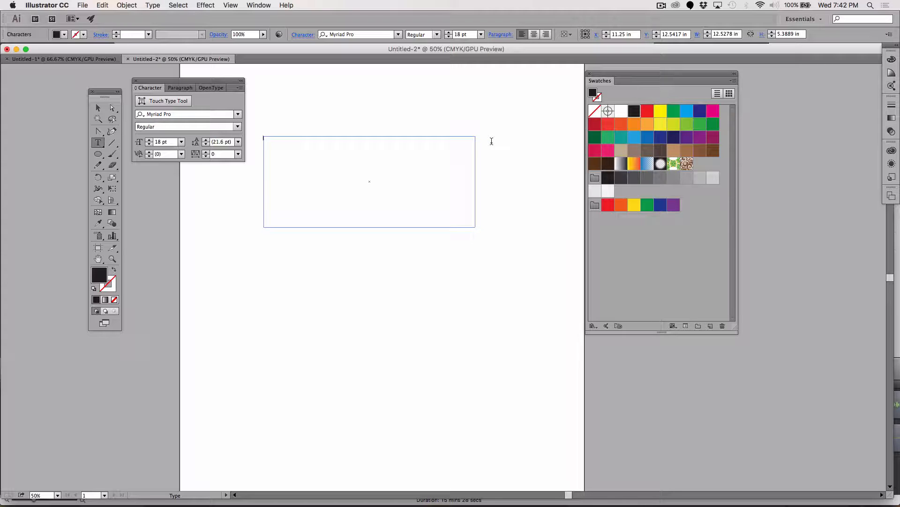
left_click(481, 35)
left_click(500, 171)
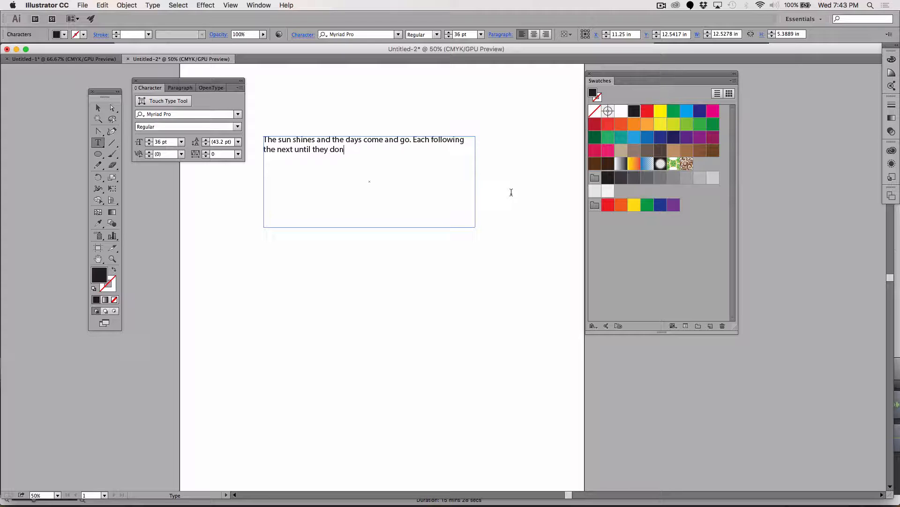
- Enter "The sun shines and the days come and go. Each following the next until they don't." and paste a copy after it
type(".")
key("super+a")
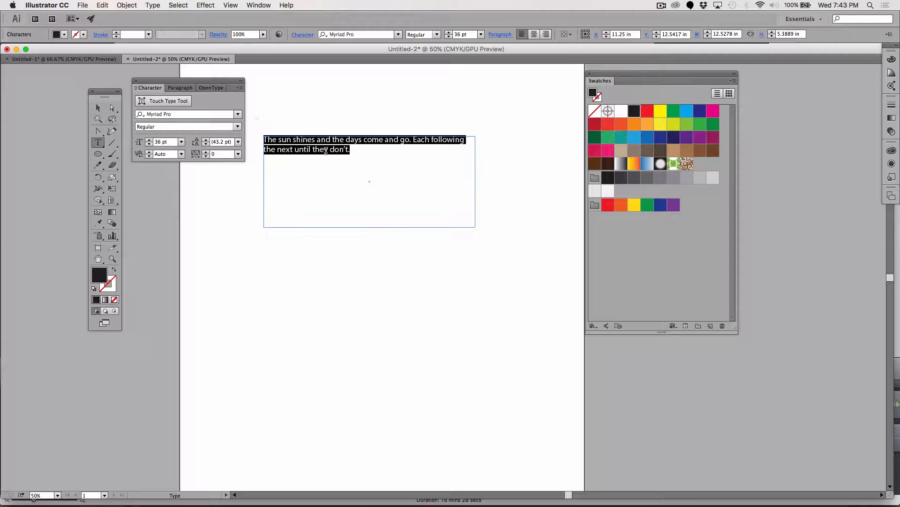
left_click(368, 148)
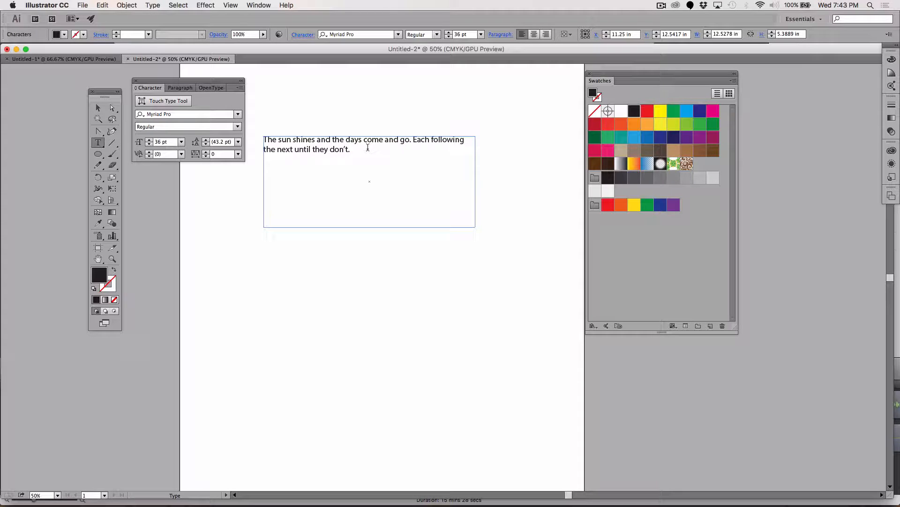
key("super+v")
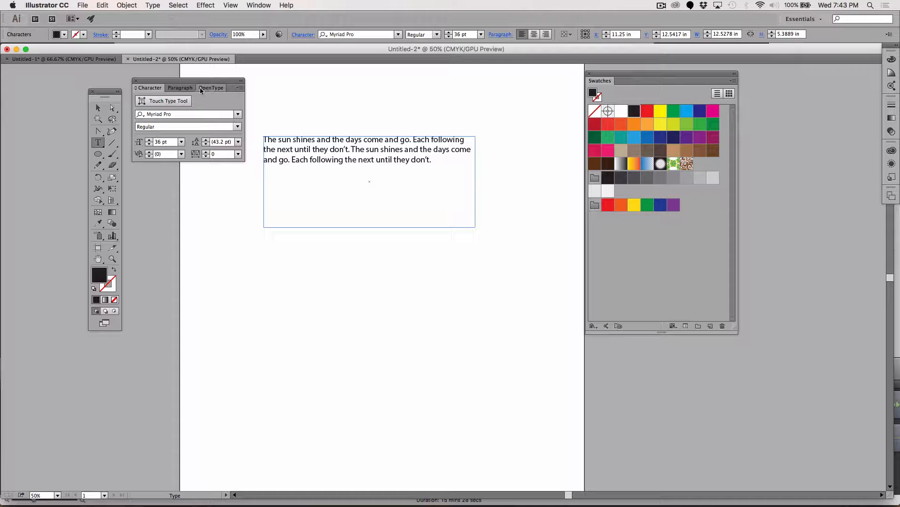
- Shorten the text frame from its lower edge to about 2.7 in high and deselect it
left_click(97, 108)
left_click(362, 204)
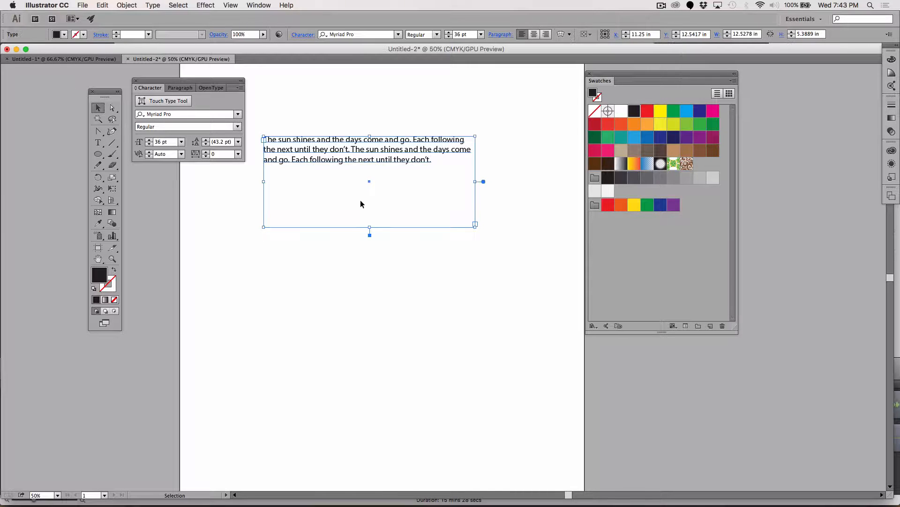
left_click_drag(370, 229, 367, 181)
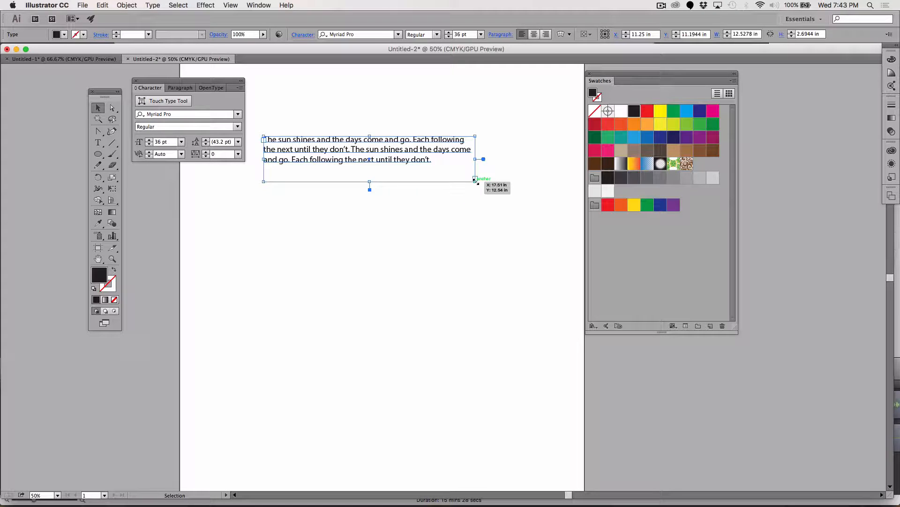
left_click(343, 202)
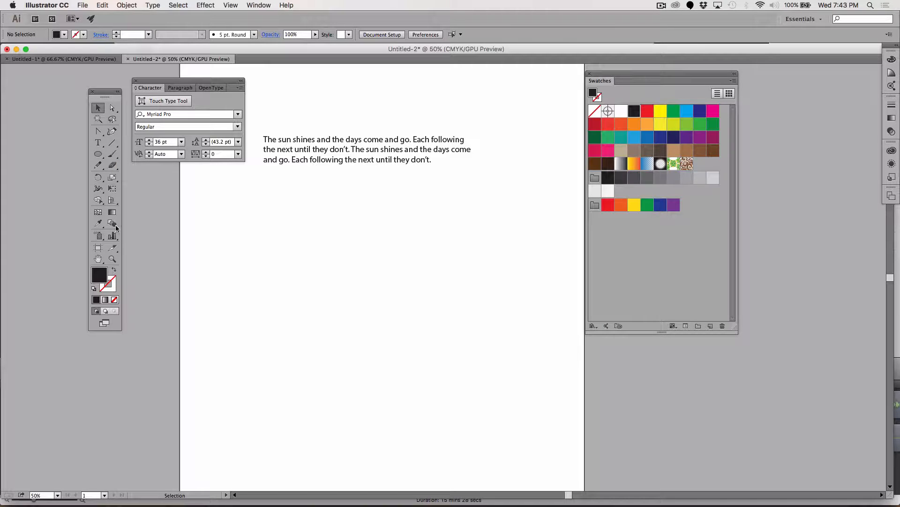
- Draw the upper edge of a banner below the text with the Pen tool, dipping in a curve before rising to a flat end
left_click(98, 132)
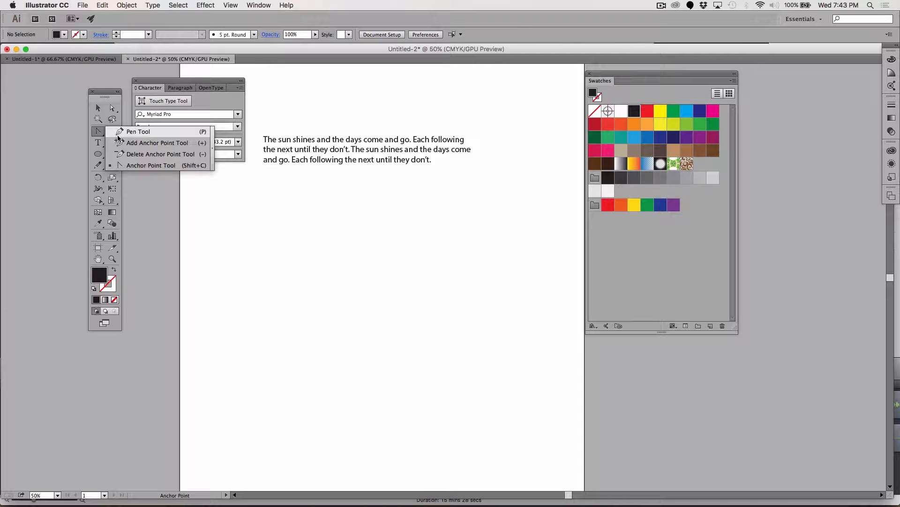
left_click(123, 133)
left_click(230, 233)
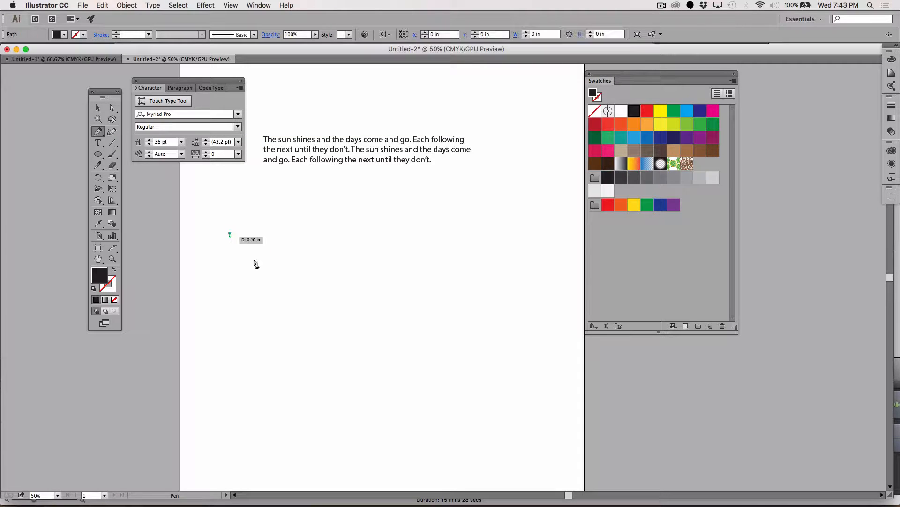
left_click_drag(329, 273, 363, 278)
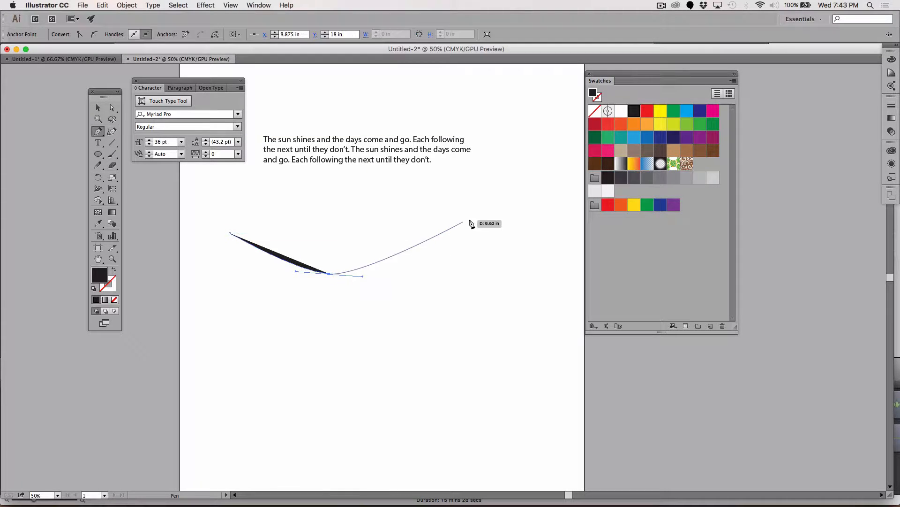
left_click_drag(421, 233, 459, 234)
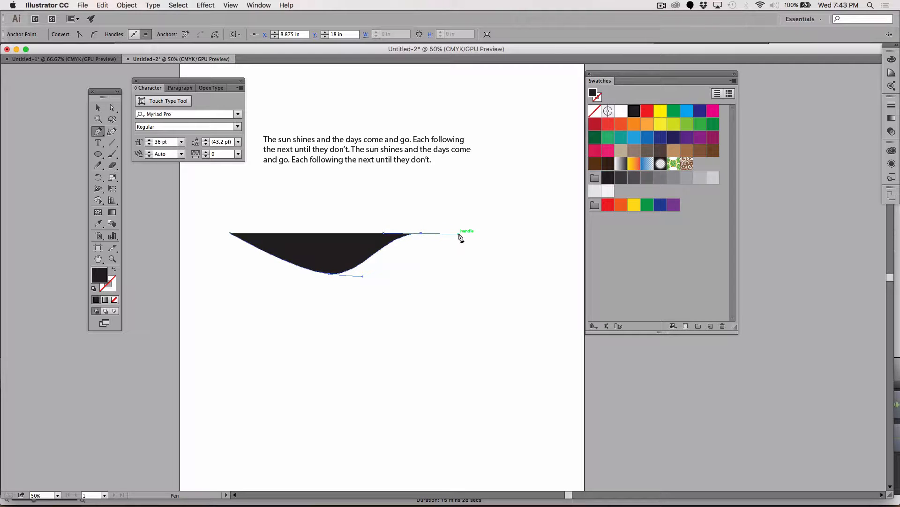
left_click(486, 233)
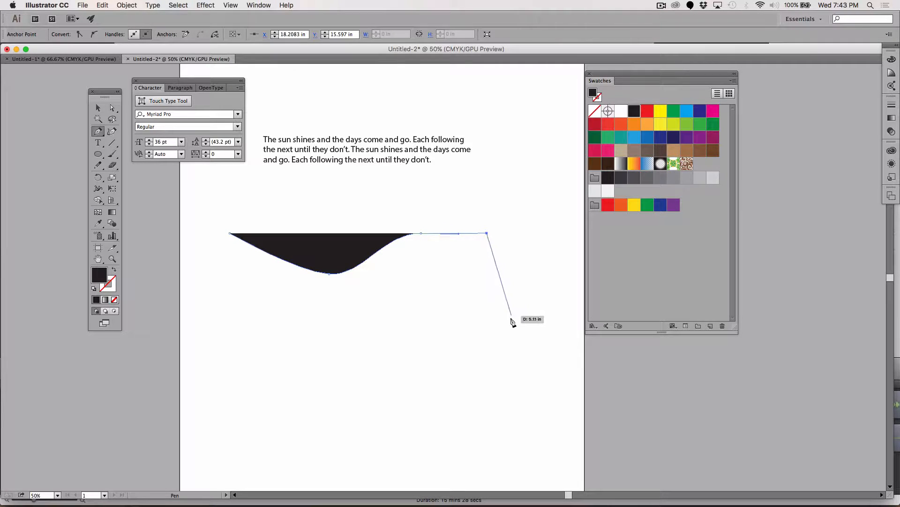
- Continue the banner path down its right end and along a matching wavy lower edge, and close it at the starting point
left_click(487, 319)
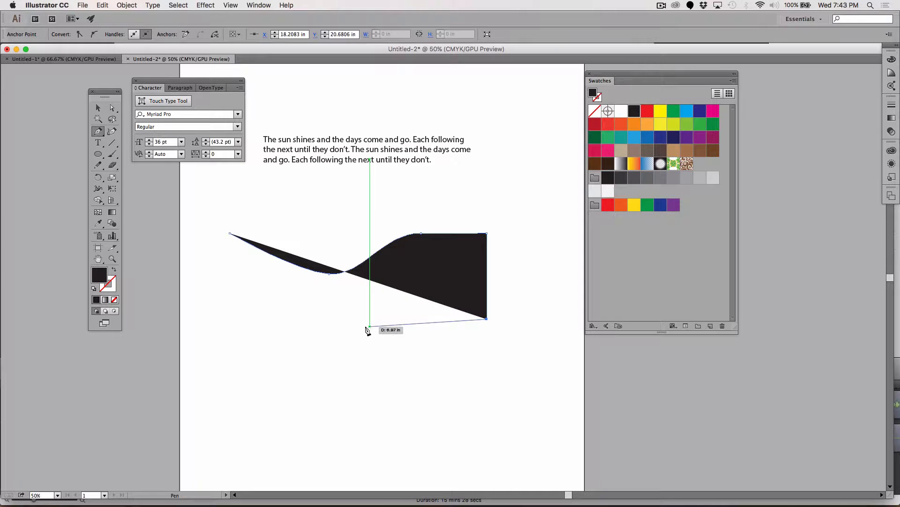
left_click(420, 314)
left_click_drag(320, 350, 280, 341)
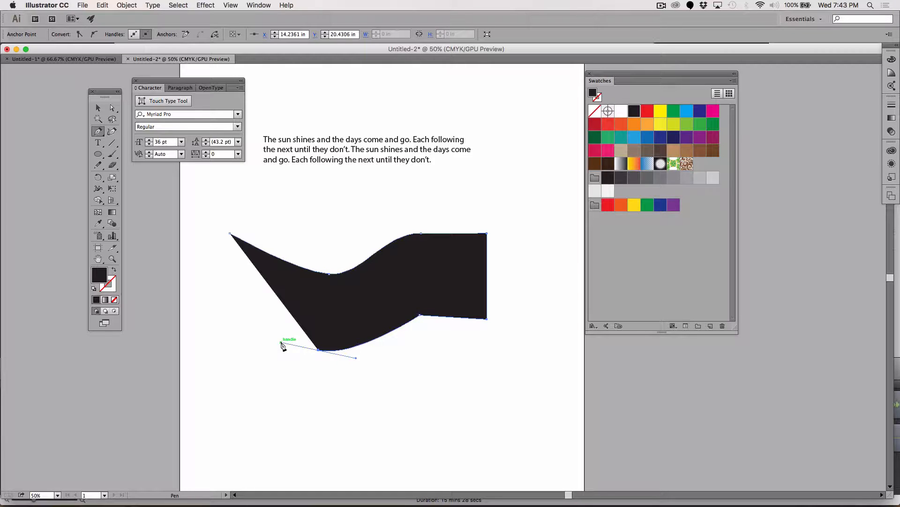
mouse_move(243, 309)
left_mouse_down()
mouse_move(225, 312)
mouse_move(227, 258)
mouse_move(233, 321)
left_mouse_up()
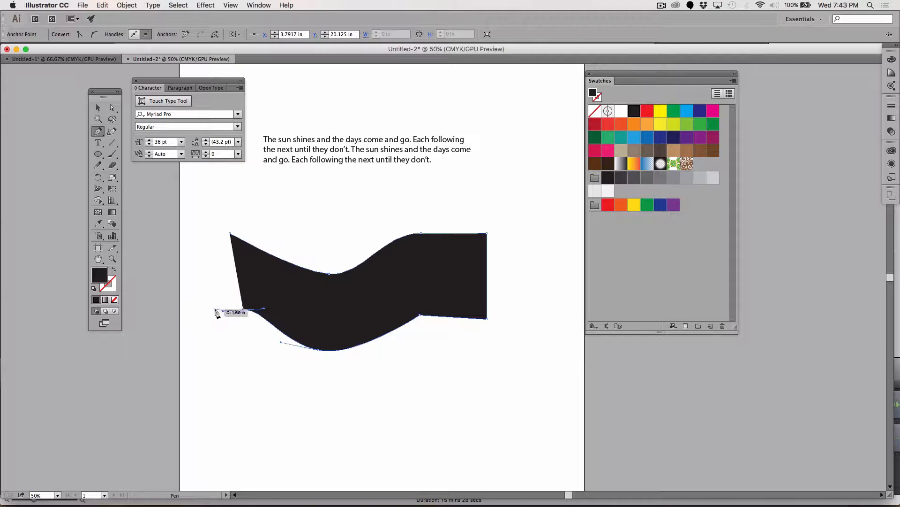
left_click(215, 310)
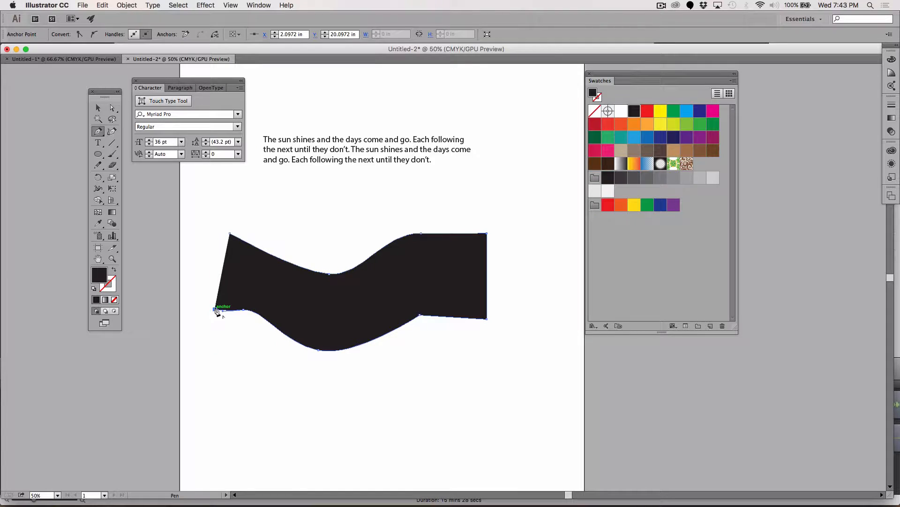
left_click(217, 232)
left_click(230, 233)
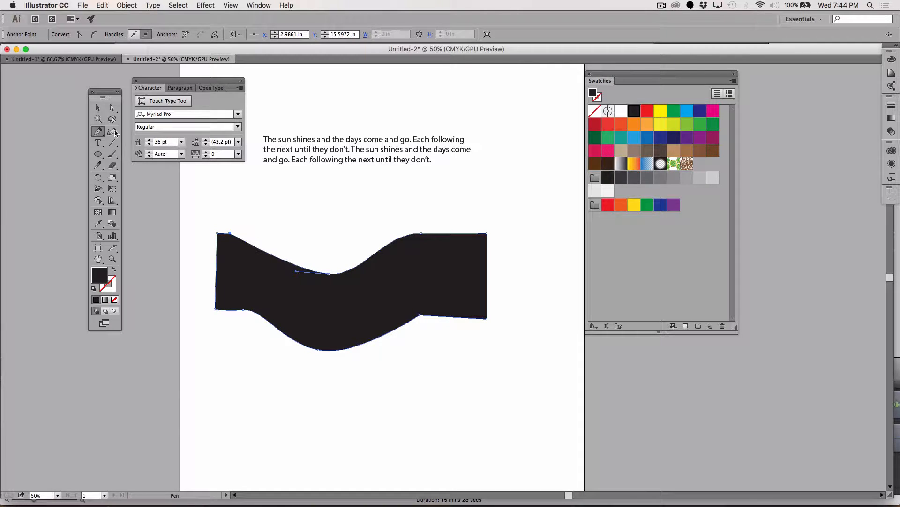
- Move the banner shape slightly right and down and fill it with yellow
key("v")
left_click_drag(321, 298, 373, 325)
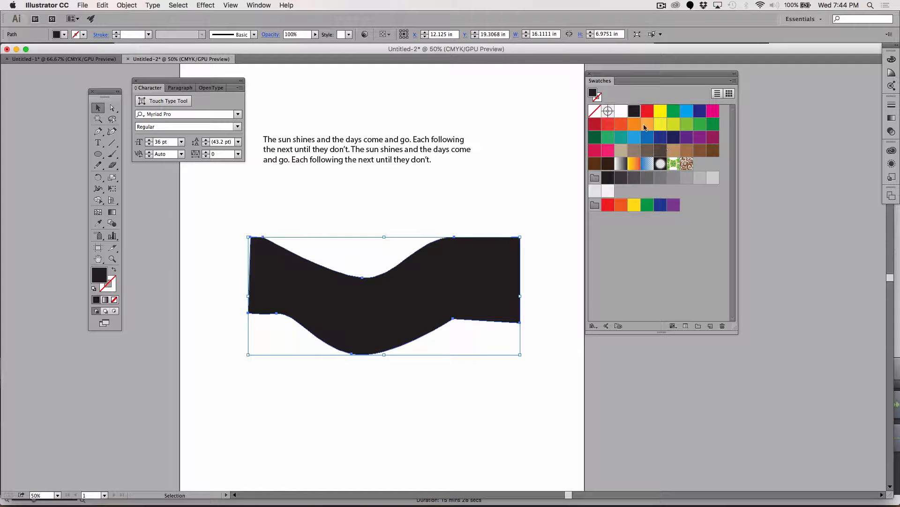
left_click(661, 115)
left_click(438, 177)
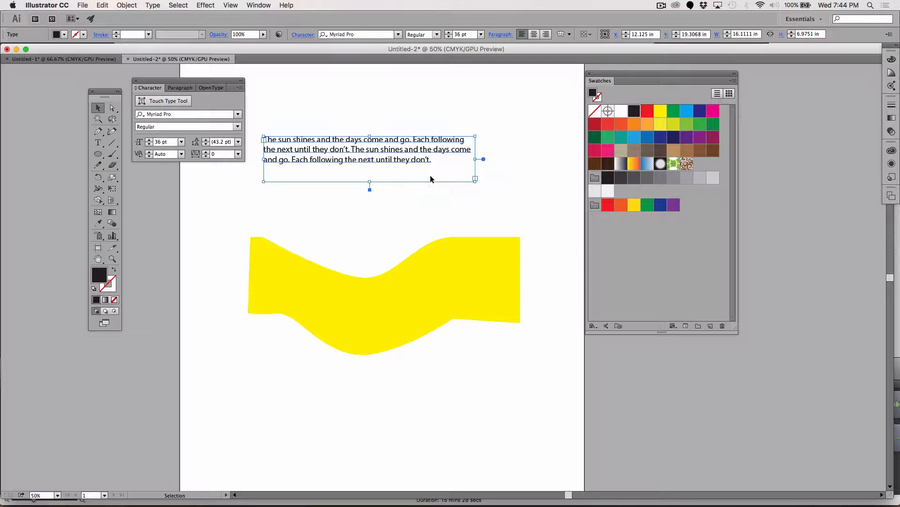
key("Delete")
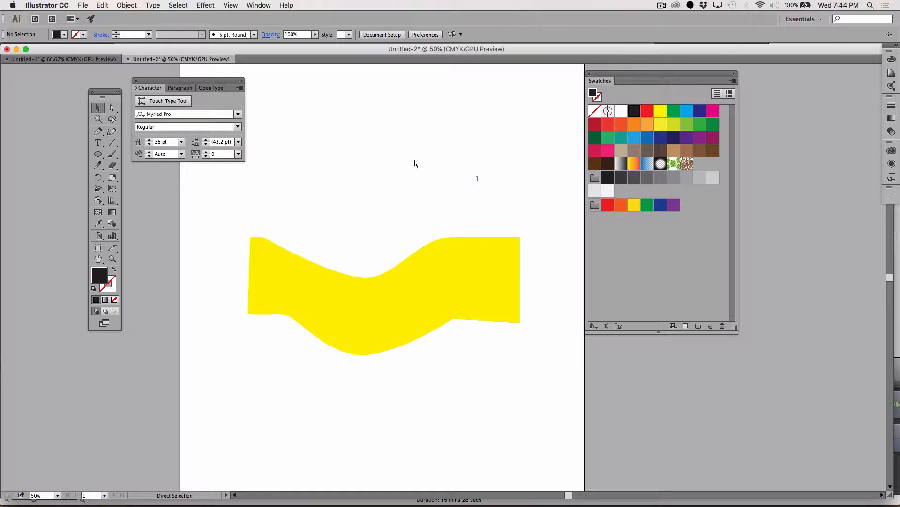
left_click(377, 308)
key("a")
key("super+z")
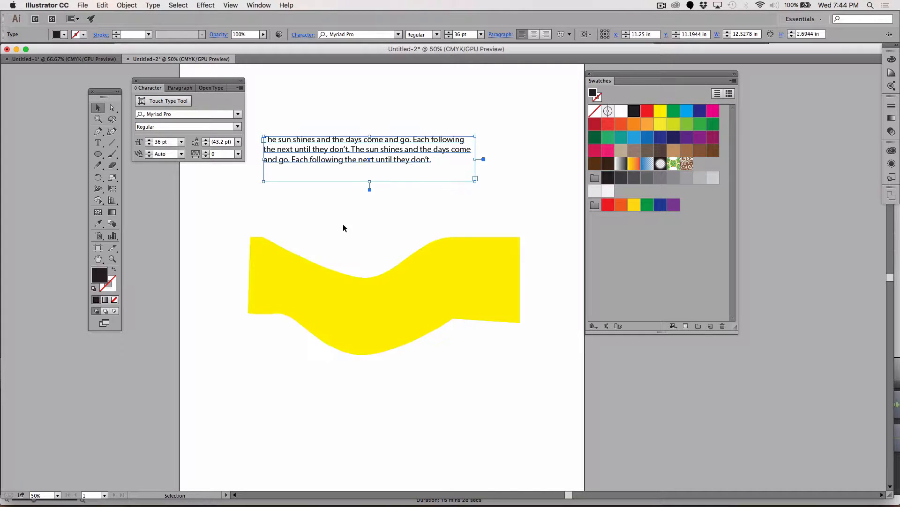
- Move the text block onto the yellow banner and set all of its text to 38 pt
left_click_drag(353, 167, 354, 304)
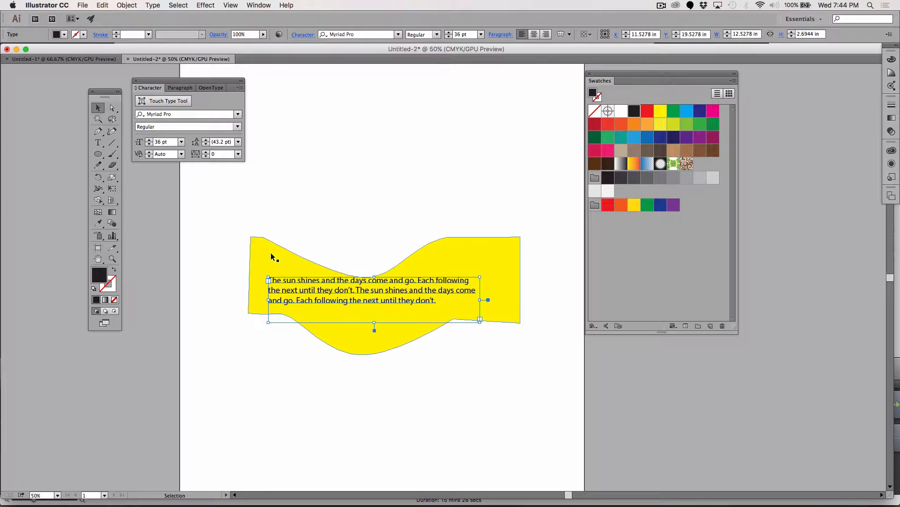
left_click(98, 142)
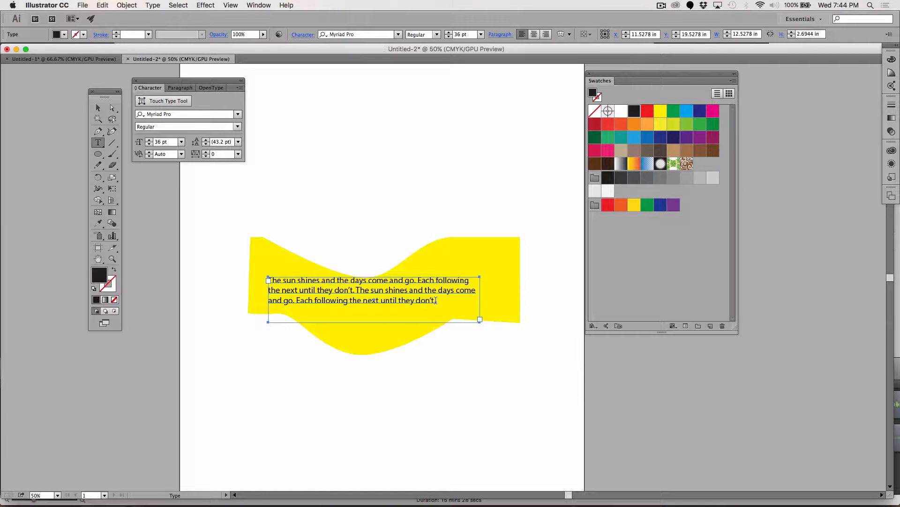
left_click_drag(436, 300, 250, 262)
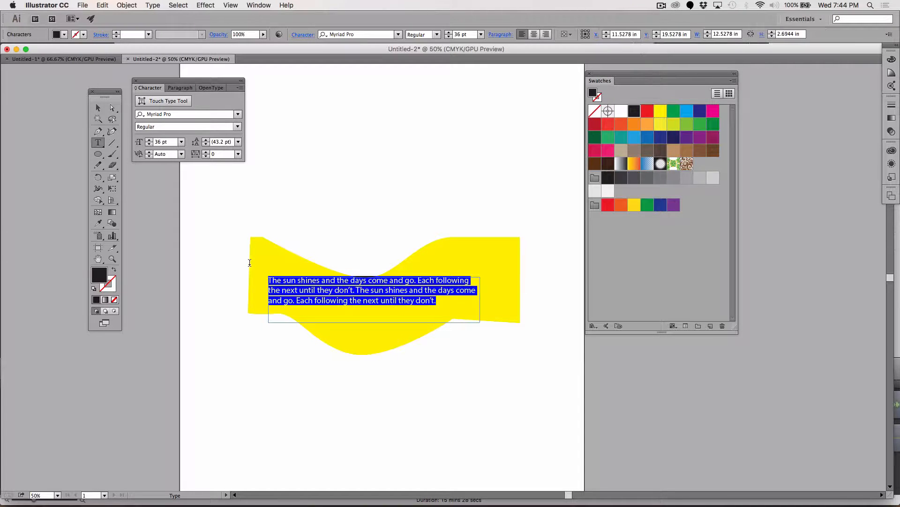
left_click(458, 35)
key("Up")
key("Up")
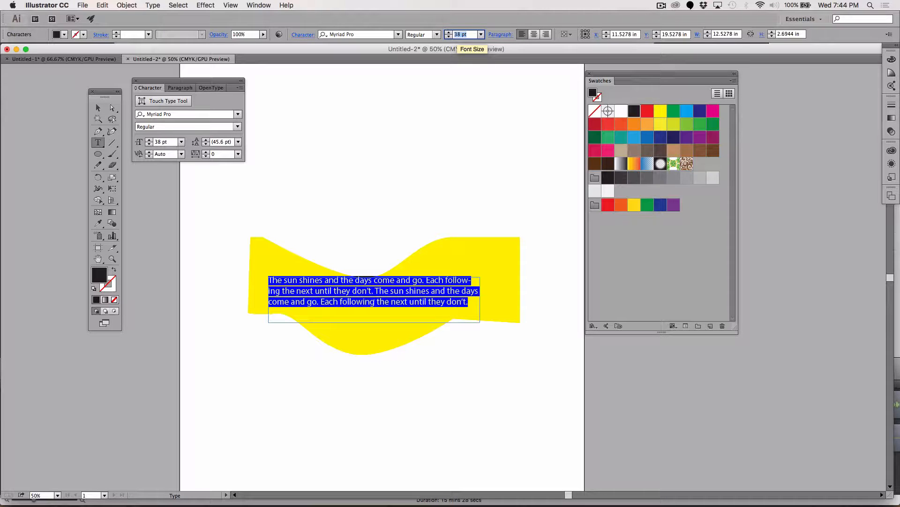
- Move the yellow banner up so that it sits clear above the text block, and deselect it
left_click(95, 111)
left_click(334, 159)
left_click_drag(329, 299, 336, 203)
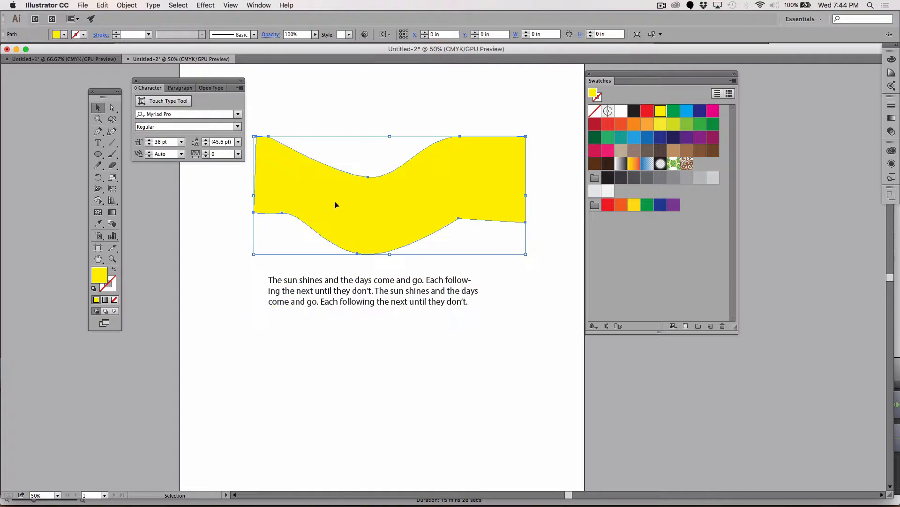
left_click(221, 317)
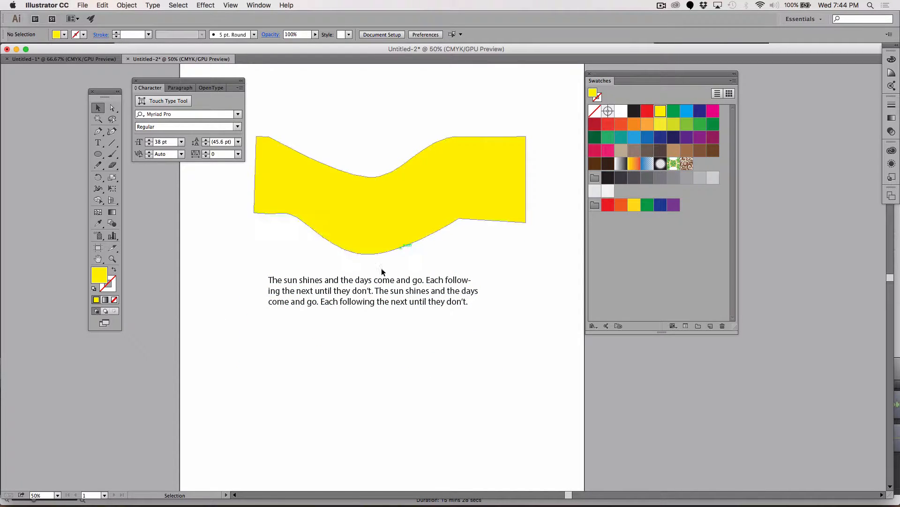
- Copy the anchor points along the banner's lower edge and paste the copied path into the empty area below the text block
left_click(112, 108)
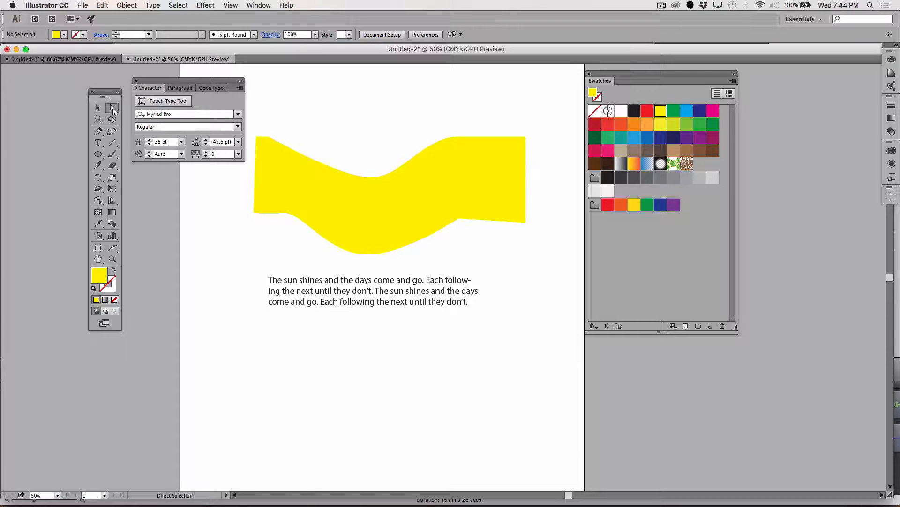
left_click(272, 215)
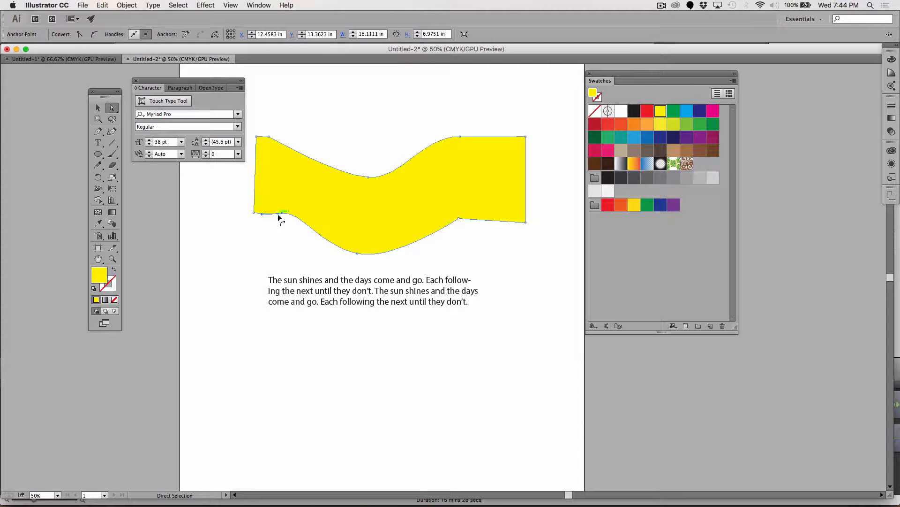
left_click(282, 213)
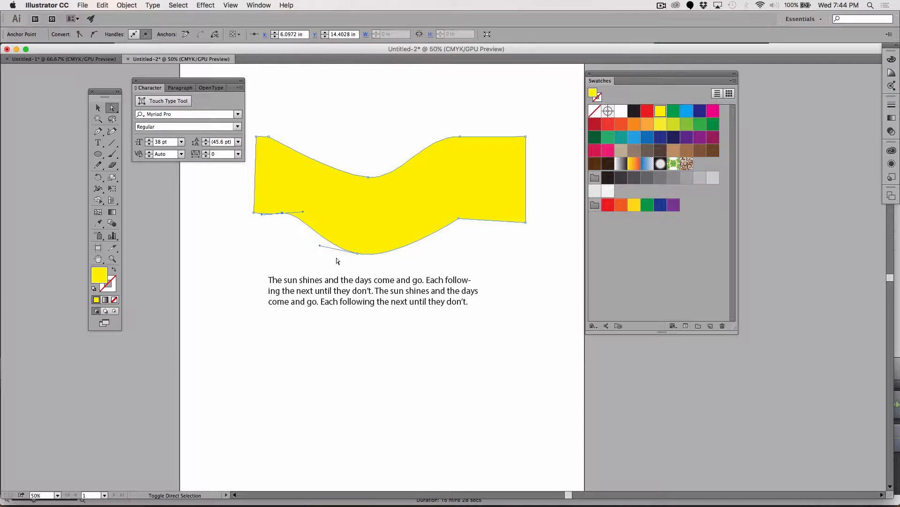
left_click(253, 213)
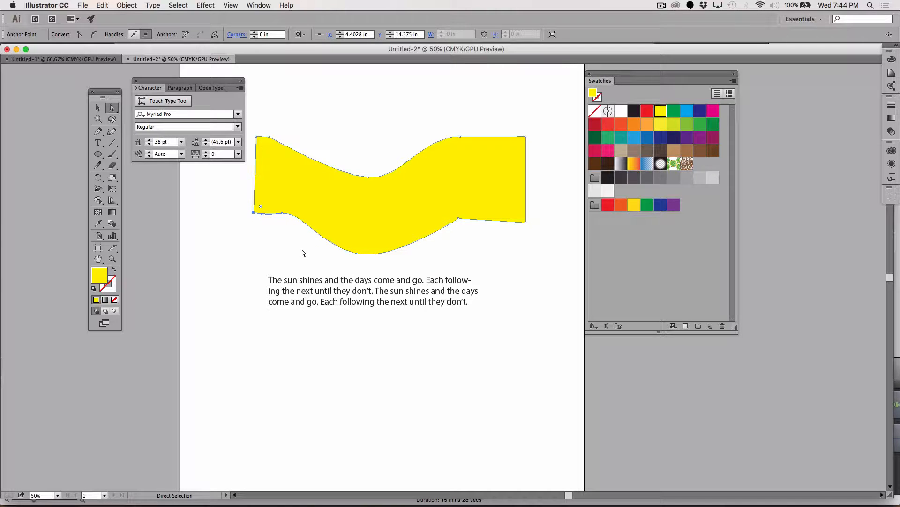
left_click(282, 213, "shift")
left_click(377, 281, "shift")
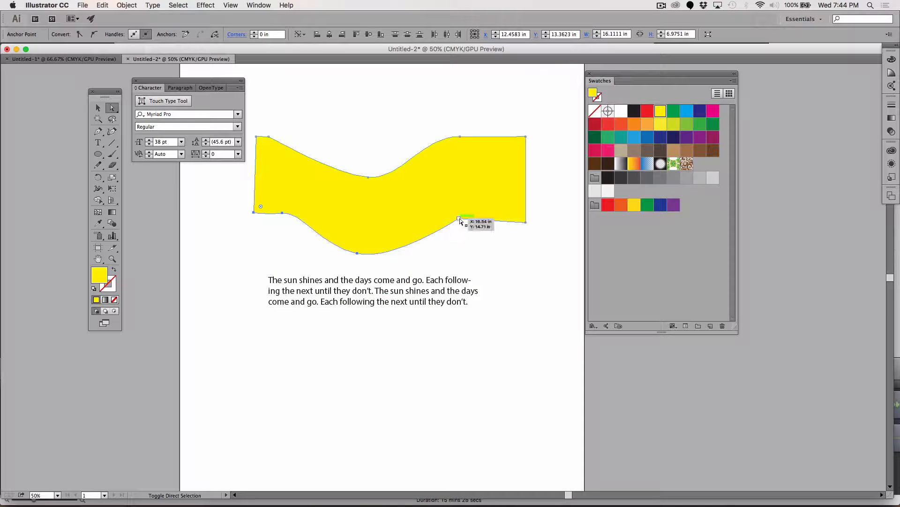
left_click(526, 223, "shift")
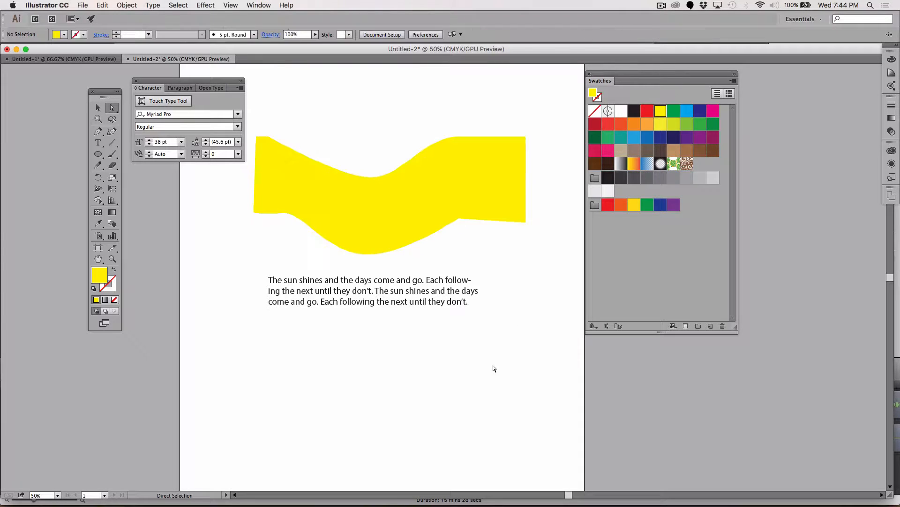
key("super+v")
left_click_drag(457, 300, 398, 433)
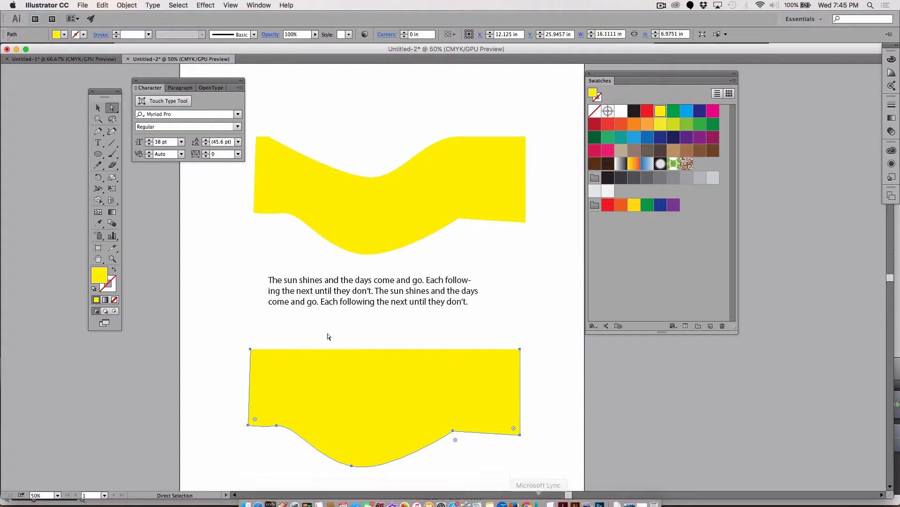
- Give the pasted path a dark brown stroke and no fill, and deselect it
left_click(114, 271)
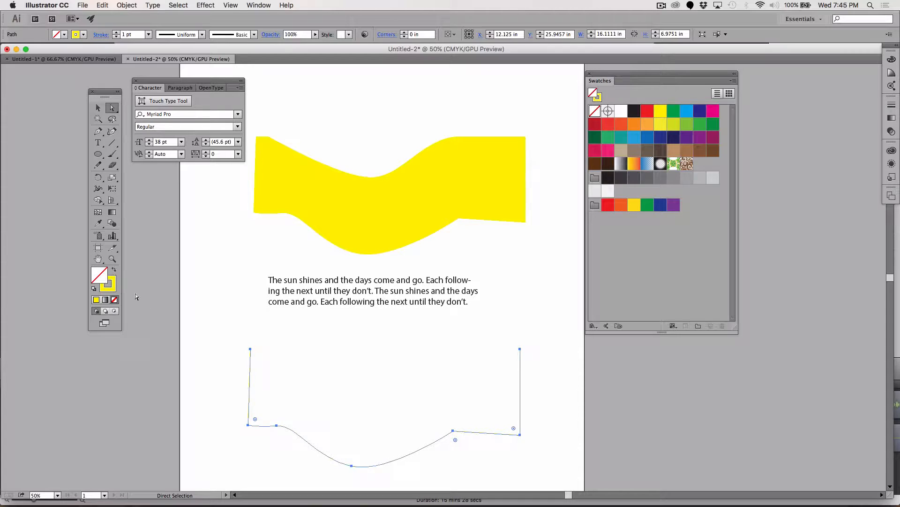
left_click(319, 413)
left_click(306, 437)
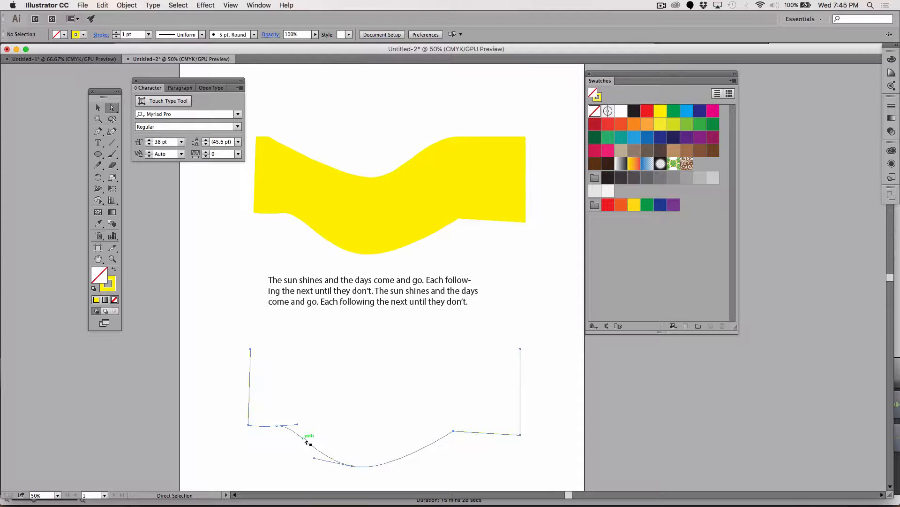
left_click(608, 164)
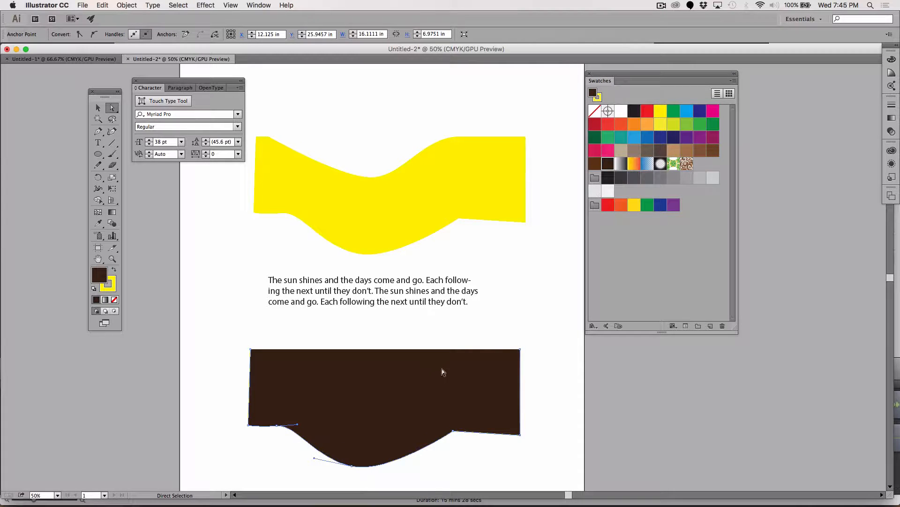
left_click(535, 343)
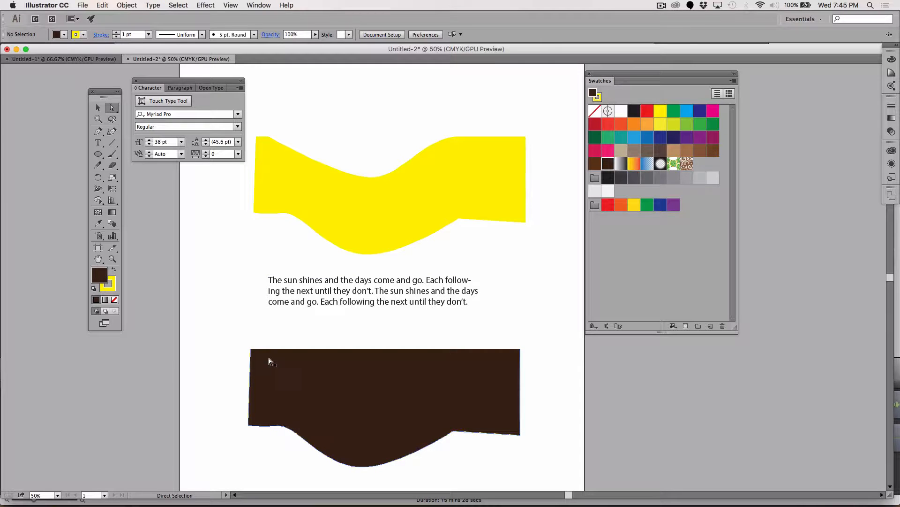
left_click(313, 384)
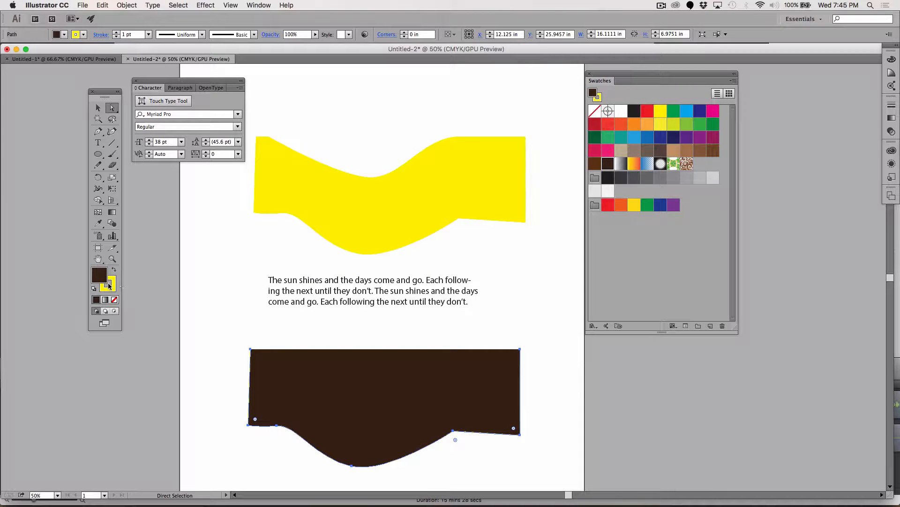
left_click_drag(102, 277, 108, 286)
left_click(114, 299)
left_click(221, 353)
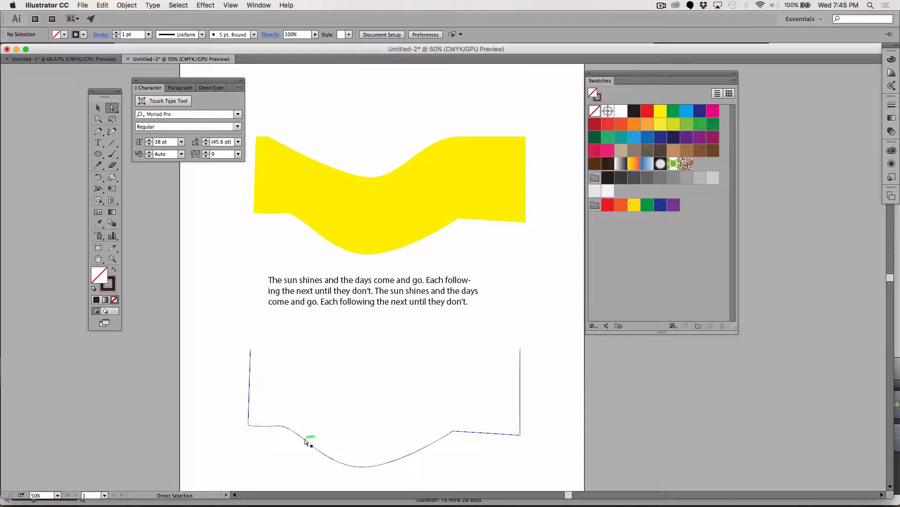
- Move the whole outlined path up onto the yellow banner so its wave runs just above the banner's lower edge
left_click_drag(303, 440, 297, 332)
key("super+z")
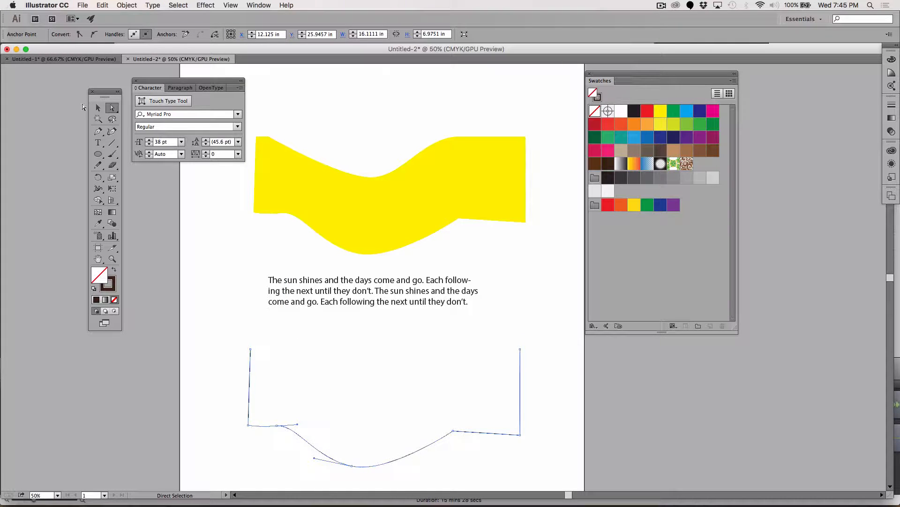
left_click(97, 108)
left_click(314, 449)
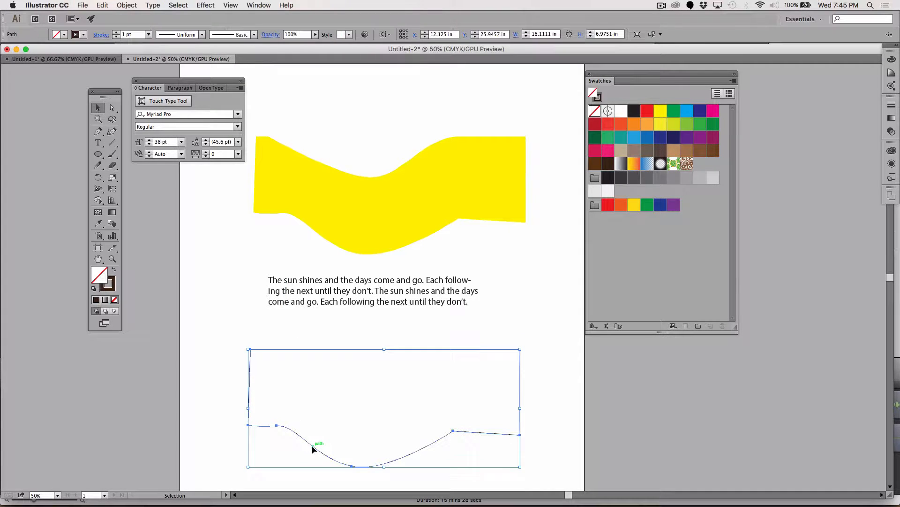
left_click_drag(313, 447, 324, 212)
left_click_drag(319, 212, 315, 210)
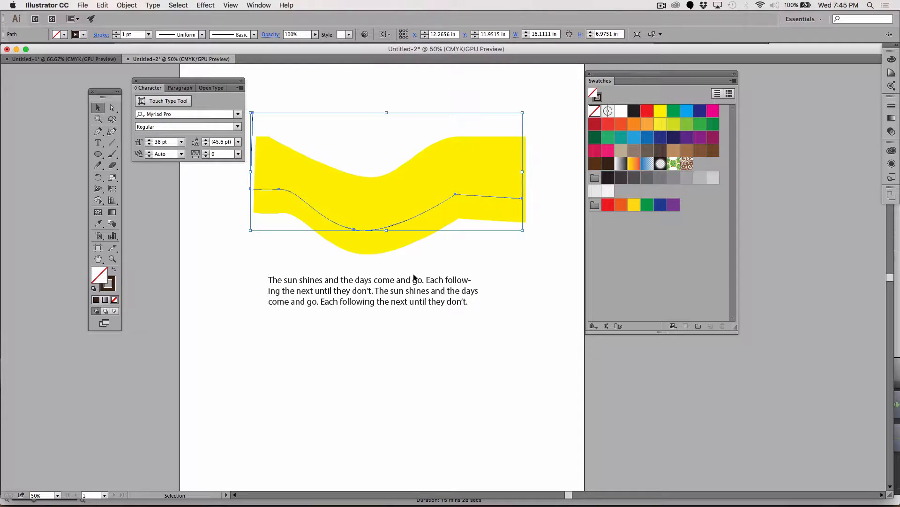
left_click(527, 311)
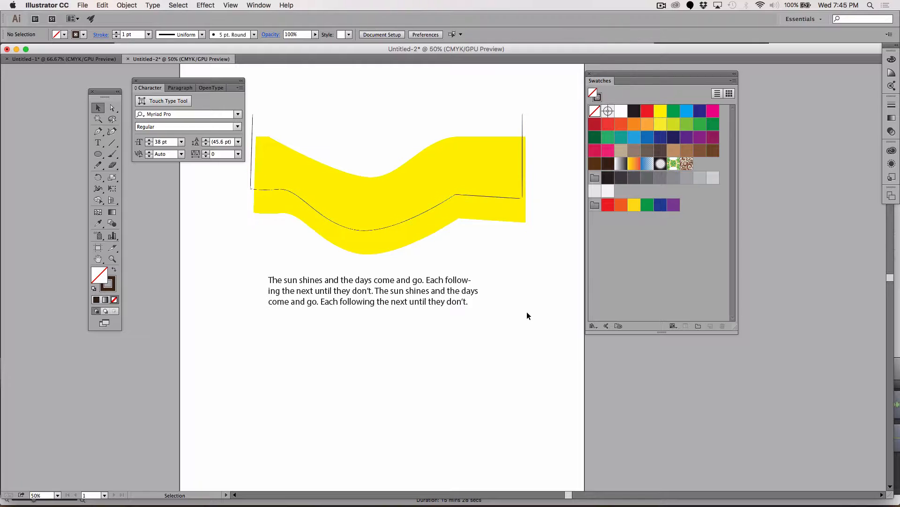
- Delete the upper end anchor points of both vertical ends of the outlined path, leaving only the wavy line
left_click(113, 109)
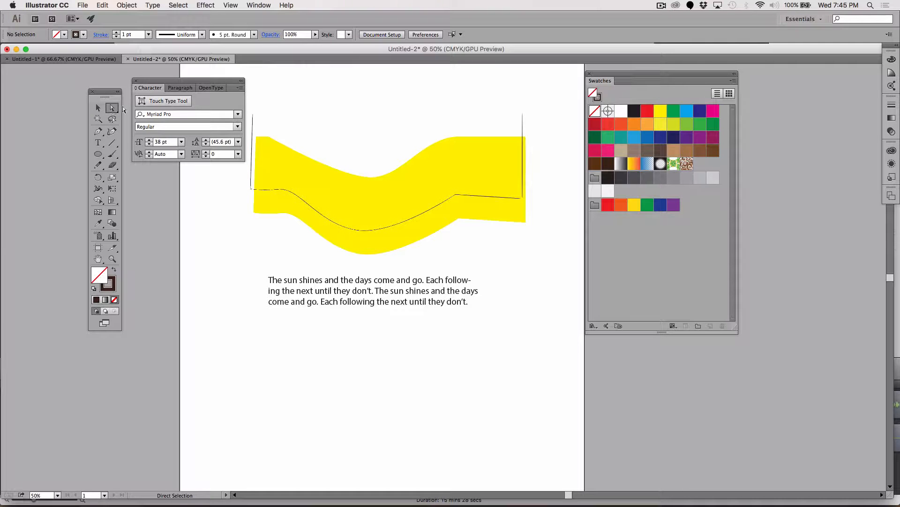
left_click(254, 114)
key("Delete")
left_click(522, 112)
key("Delete")
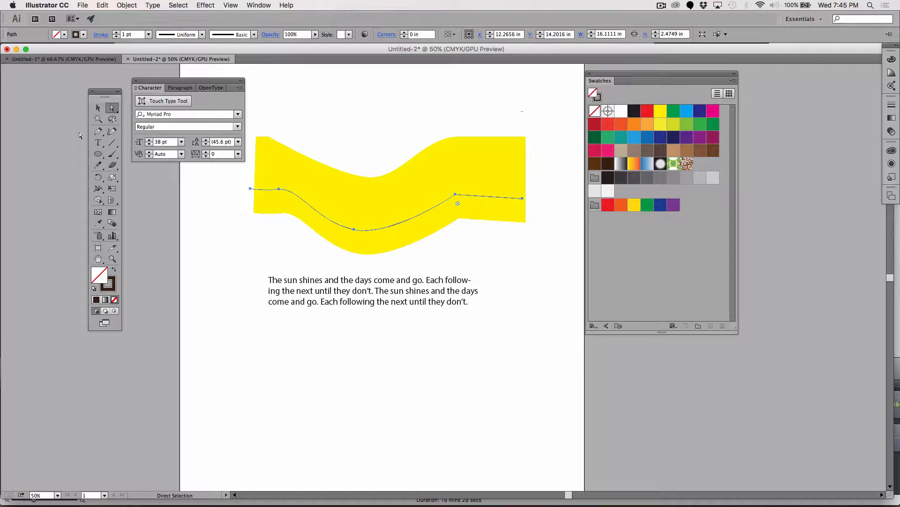
- Select all of the text in the text block and copy it
left_click(98, 147)
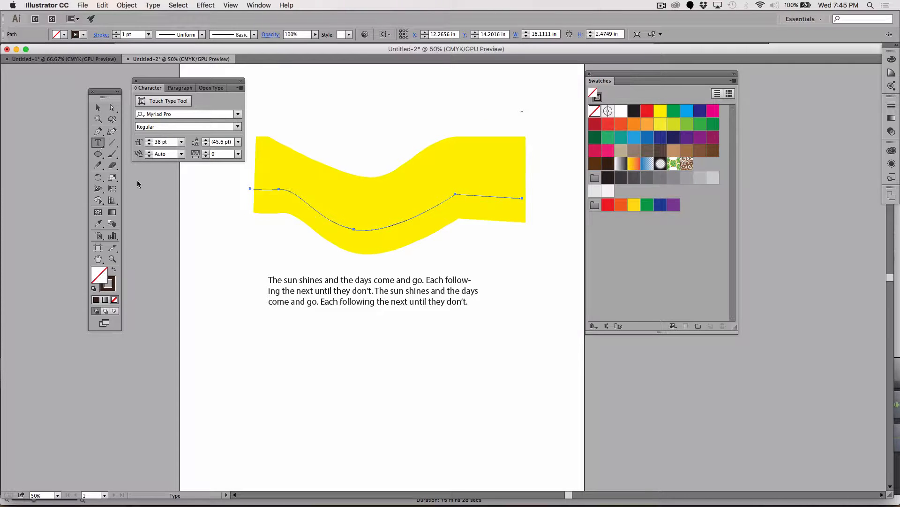
left_click(270, 280)
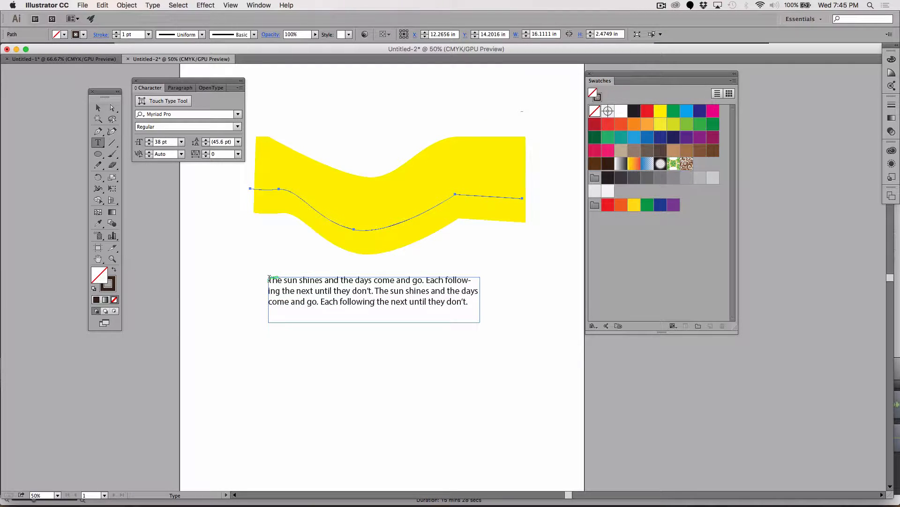
left_click_drag(269, 280, 493, 321)
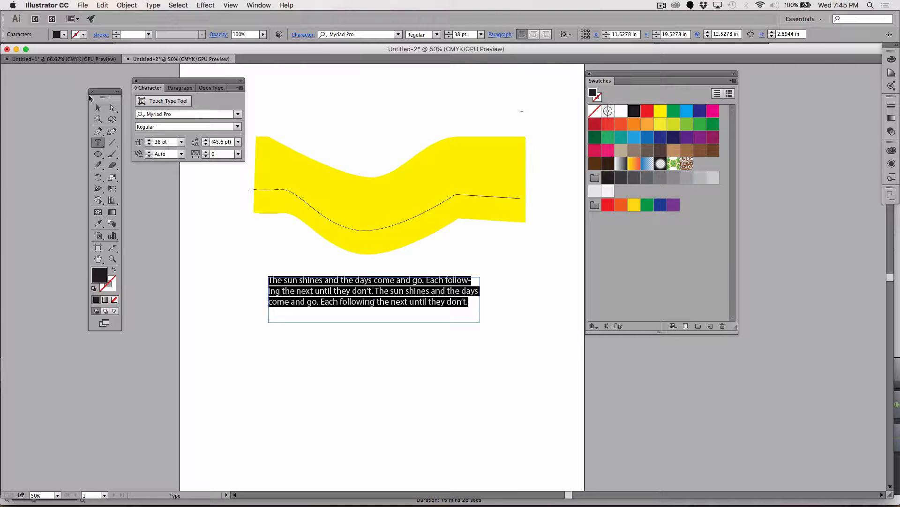
- Move the text block off the left side of the artboard and deselect it
left_click(96, 109)
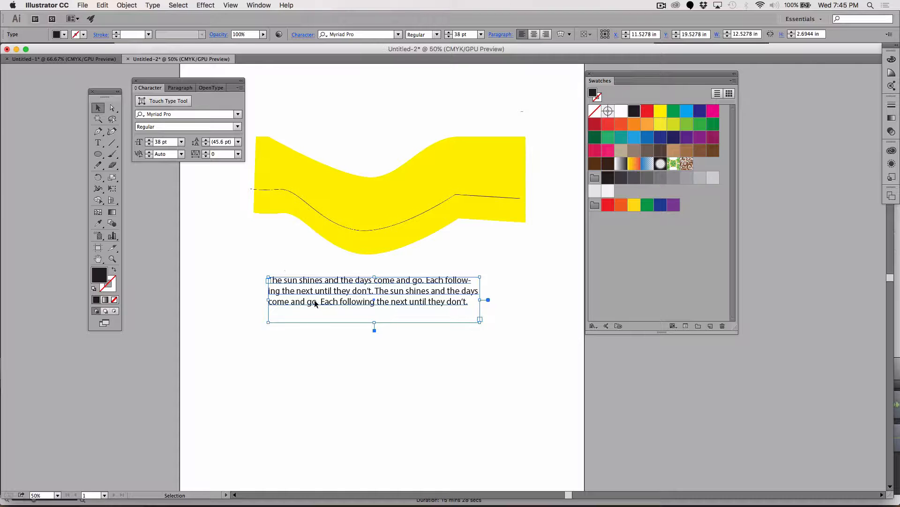
left_click_drag(315, 303, 62, 411)
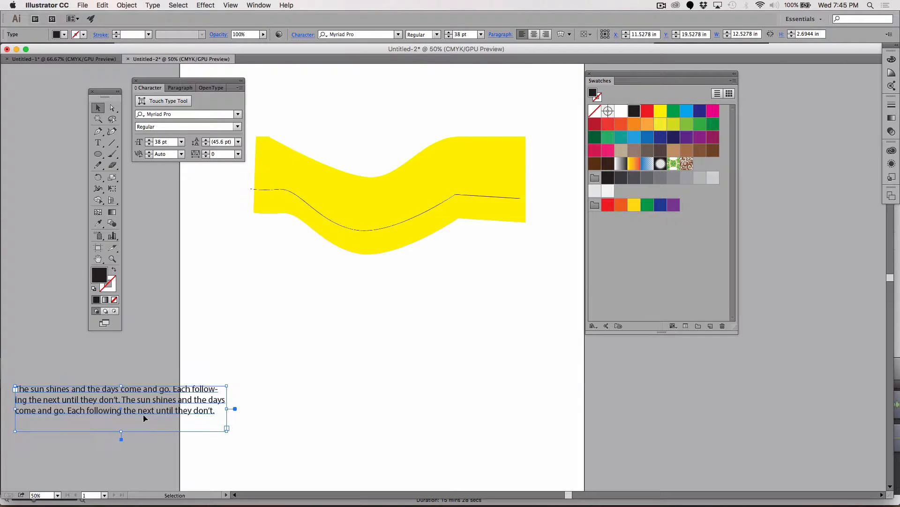
left_click_drag(142, 413, 69, 415)
left_click(204, 272)
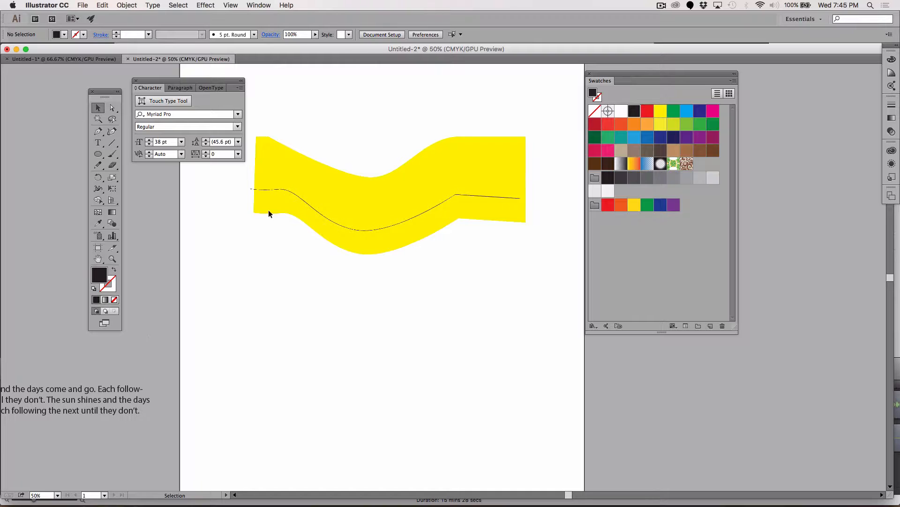
- Place the copied text along the wavy line with the Type on a Path tool
left_click(292, 197)
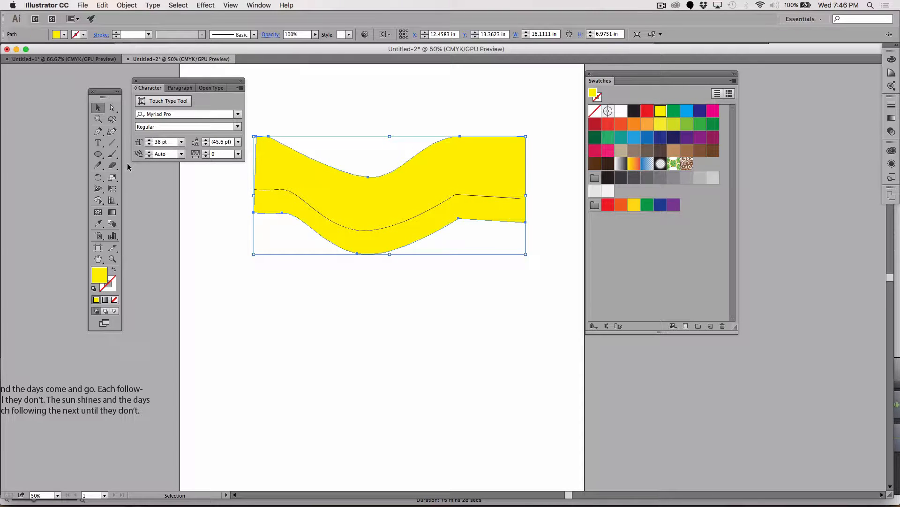
left_click(100, 143)
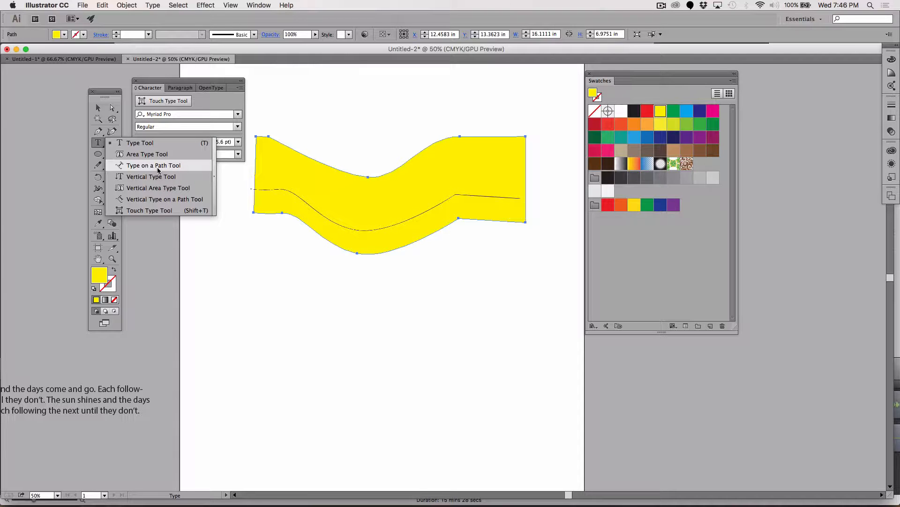
left_click(158, 167)
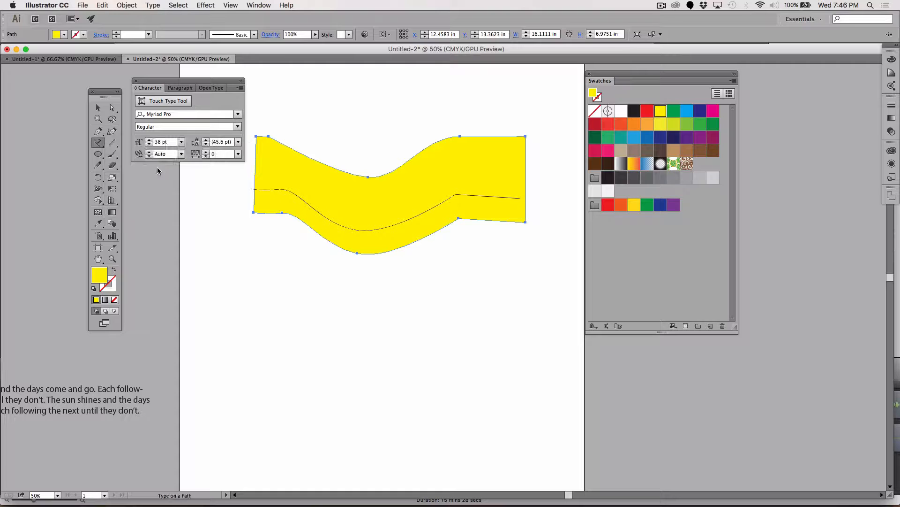
left_click(265, 188)
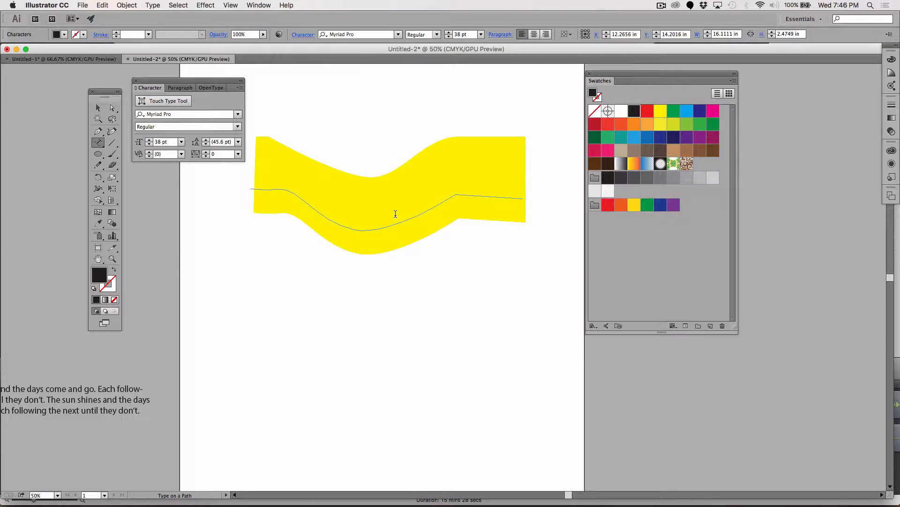
key("Escape")
- Adjust the brackets of the path text so that it sits above the line and starts just inside the banner's left edge
left_click(115, 109)
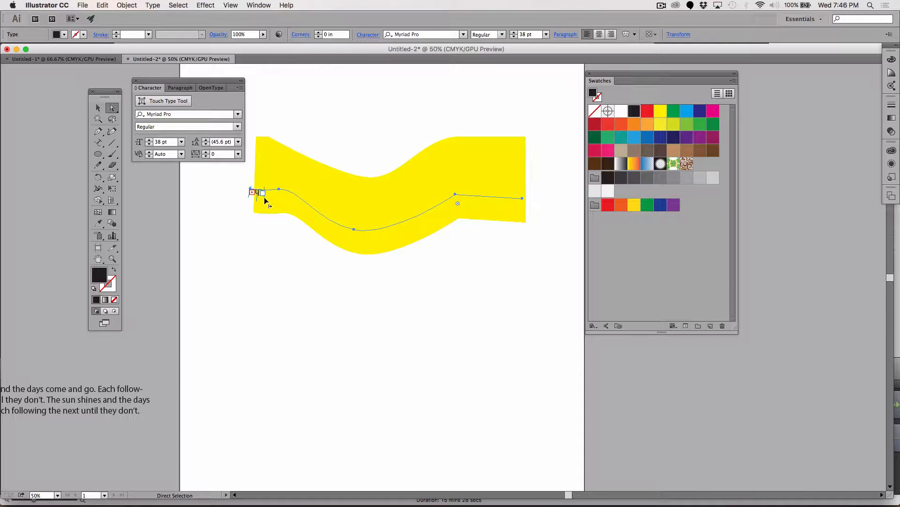
mouse_move(264, 197)
left_mouse_down()
mouse_move(263, 176)
mouse_move(255, 192)
left_mouse_up()
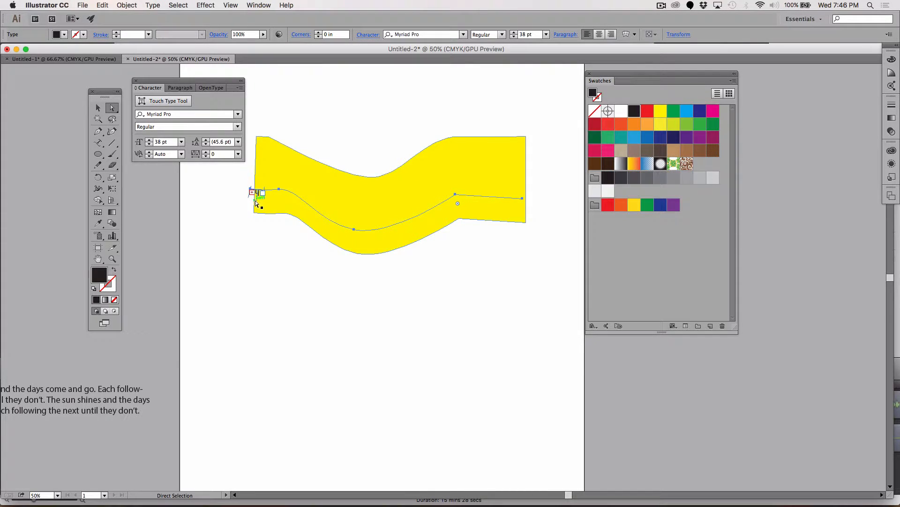
left_click_drag(257, 199, 269, 186)
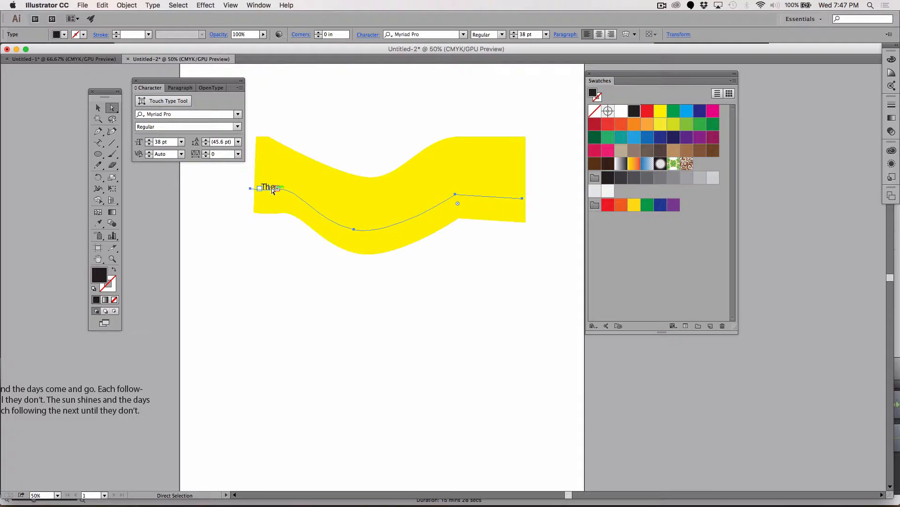
- Try to shift the path text's brackets further along the wave, and undo this together with the accidental banner move
left_click_drag(267, 185, 298, 200)
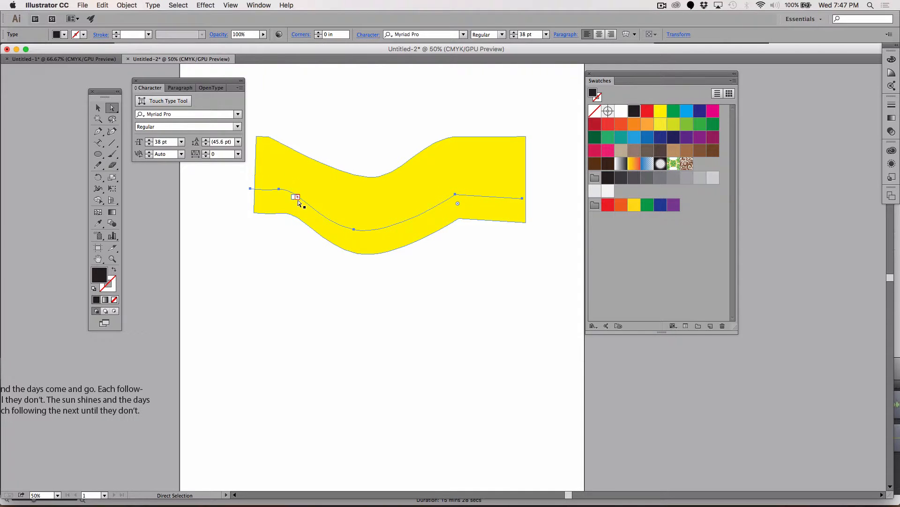
left_click_drag(298, 202, 291, 184)
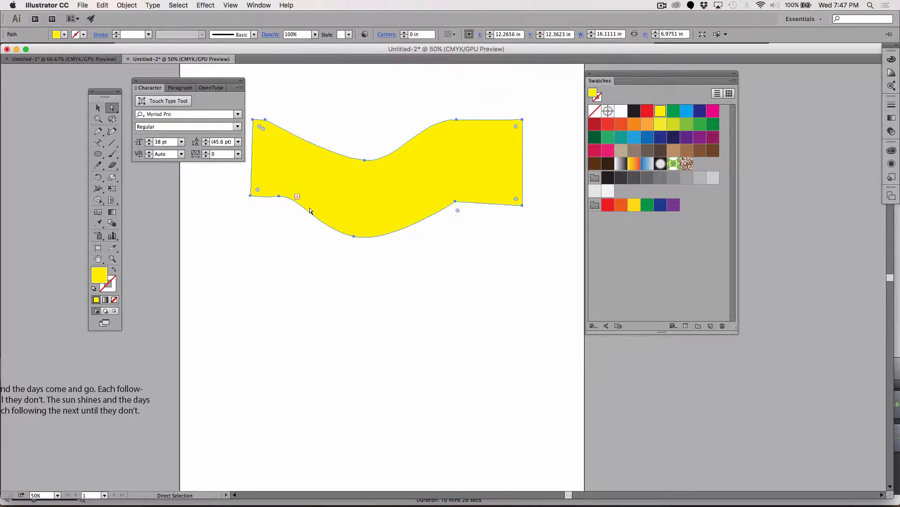
key("ctrl+z")
key("ctrl+z")
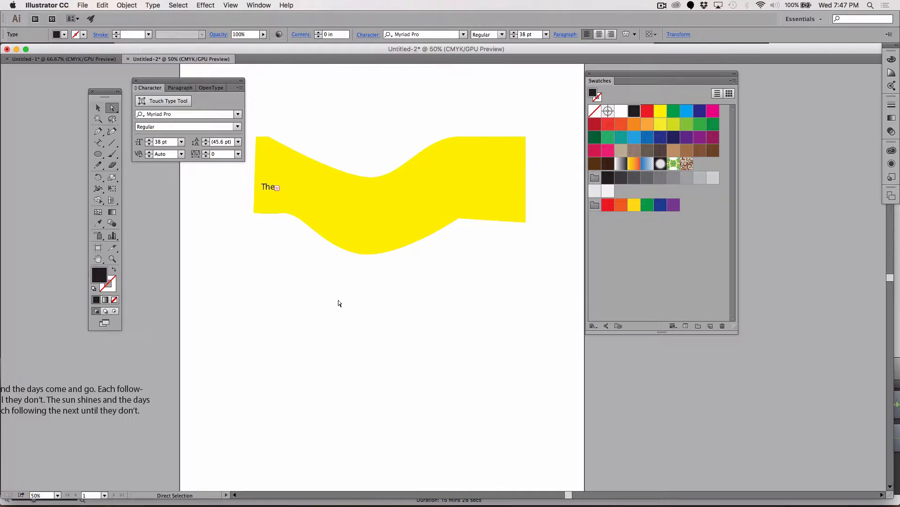
- Extend the path text's end bracket past the banner's right-hand crest so that the line reads through to "following"
left_click(265, 188)
key("ctrl+shift+a")
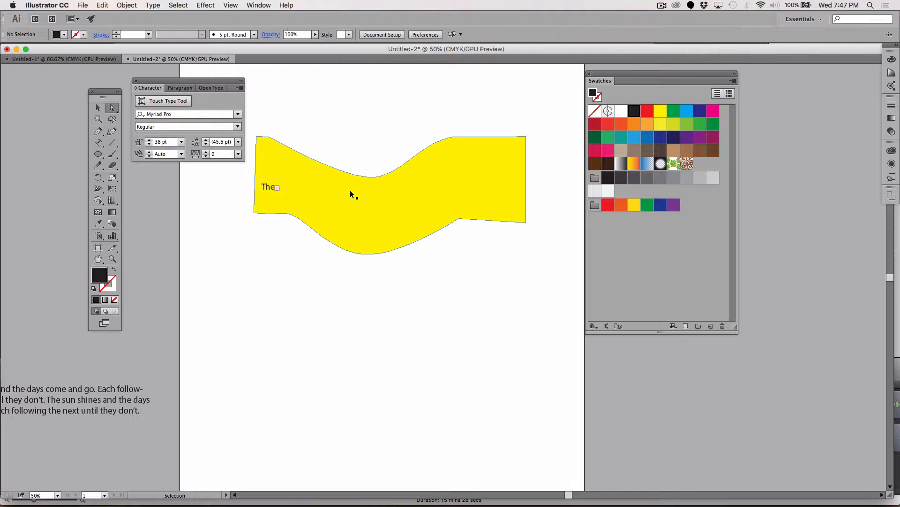
key("ctrl+equal")
key("ctrl+equal")
key("ctrl+equal")
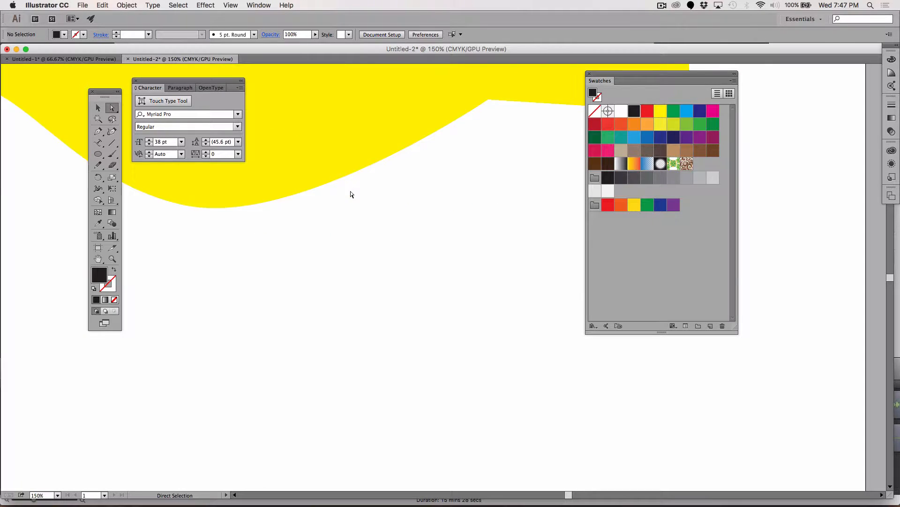
scroll(353, 193, "left", 10)
scroll(353, 194, "up", 5)
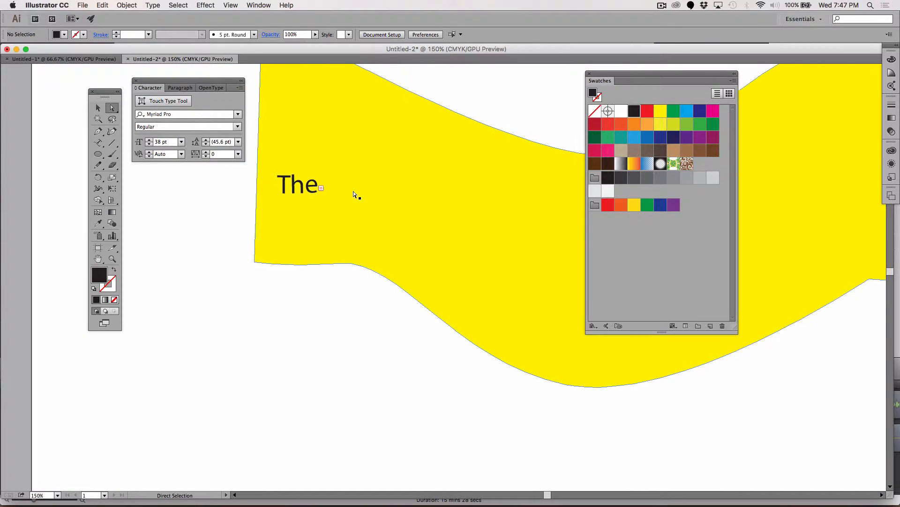
scroll(353, 191, "up", 1)
scroll(354, 192, "right", 1)
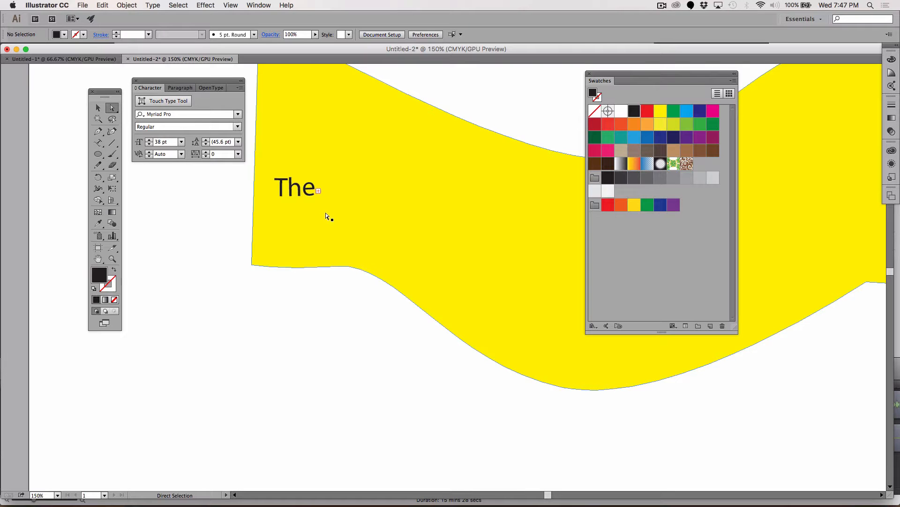
left_click(319, 192)
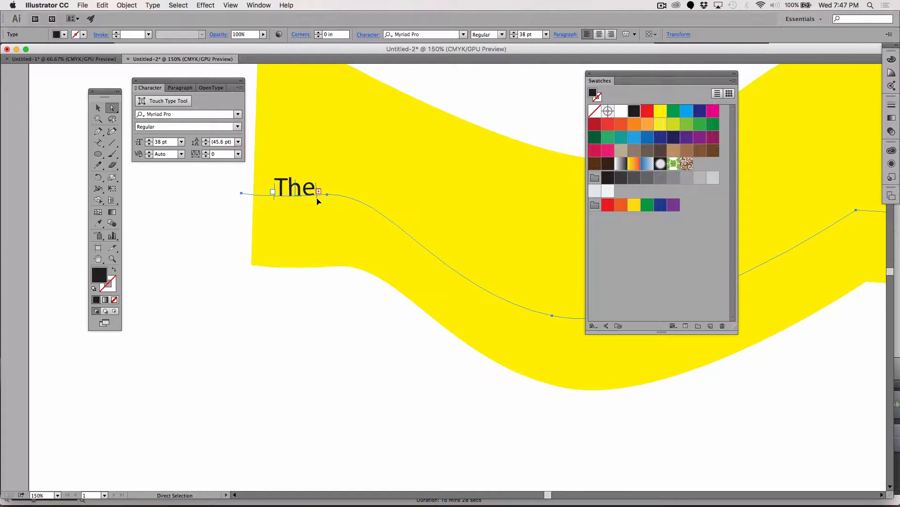
left_click_drag(318, 192, 877, 216)
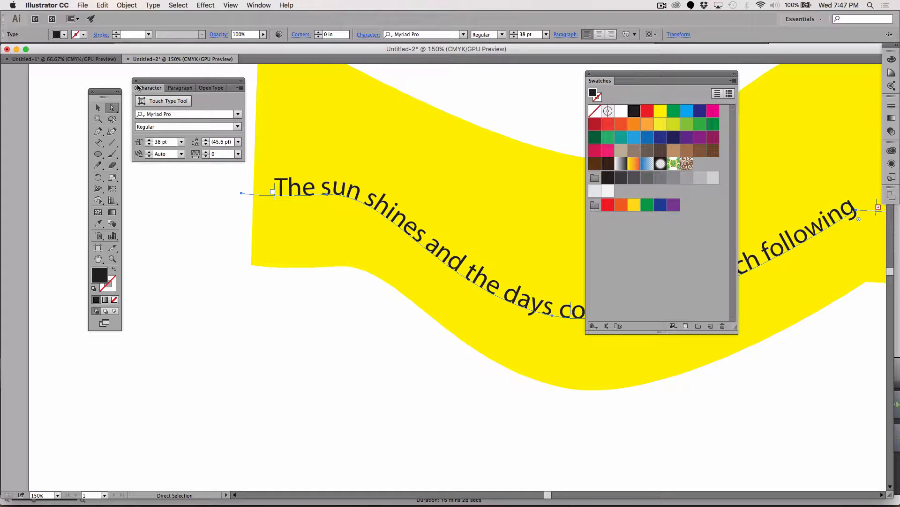
- Move the Swatches panel clear of the wavy text so that the whole line can be seen
left_click(98, 107)
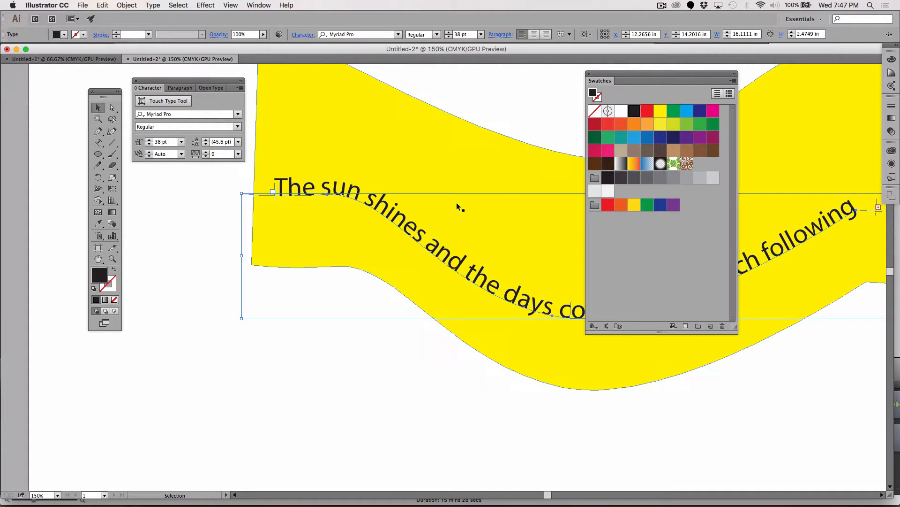
left_click_drag(598, 75, 112, 410)
scroll(639, 426, "right", 2)
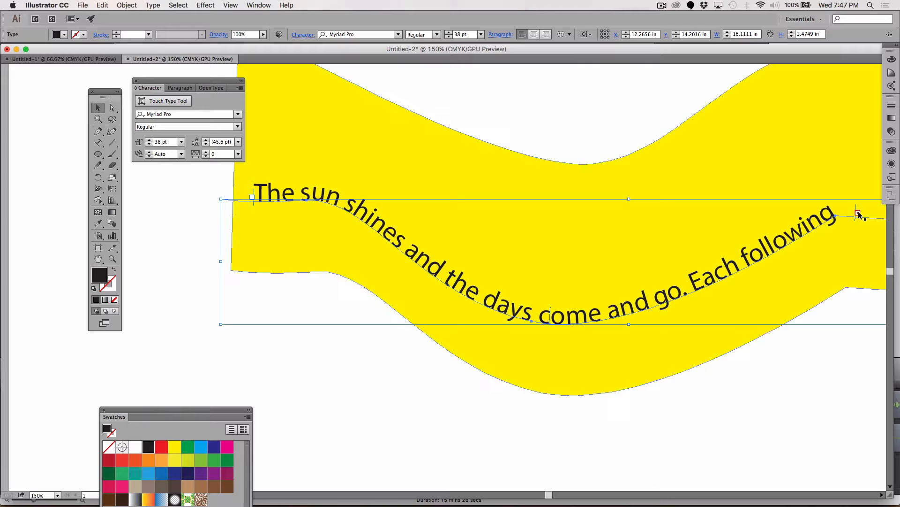
- Shift the yellow banner up off the text line and readjust the end bracket to sit just past the word "following"
left_click_drag(857, 215, 844, 110)
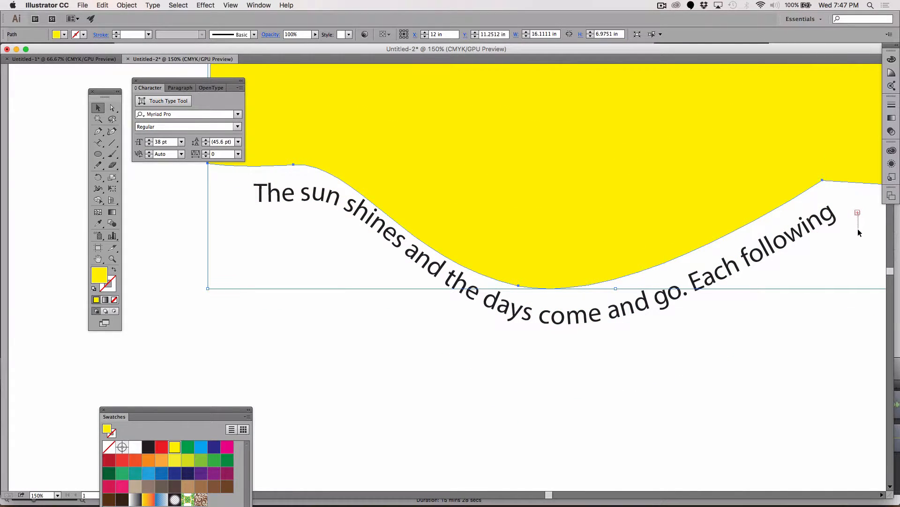
left_click(858, 214)
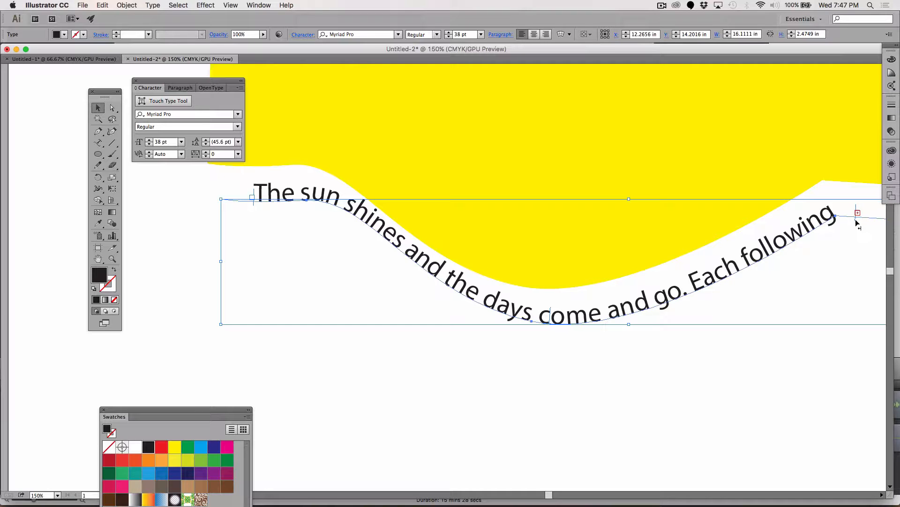
left_click_drag(856, 218, 837, 222)
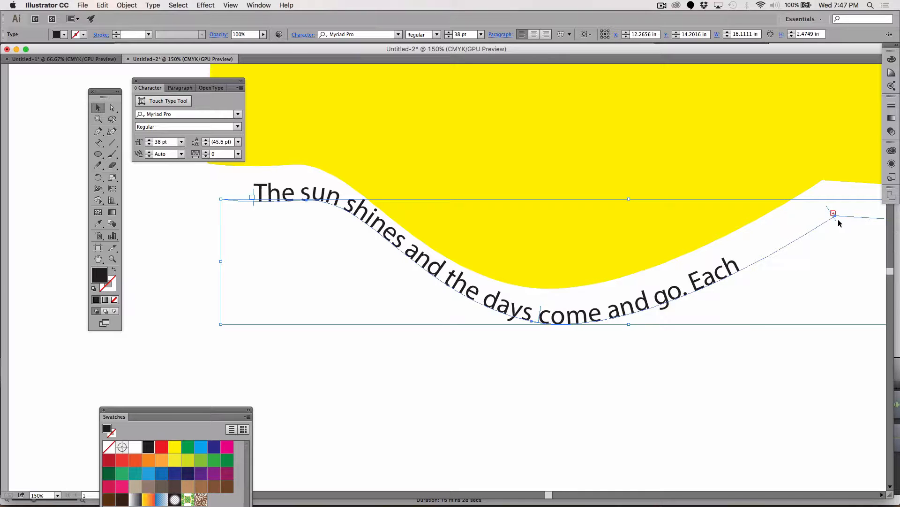
left_click_drag(835, 219, 873, 216)
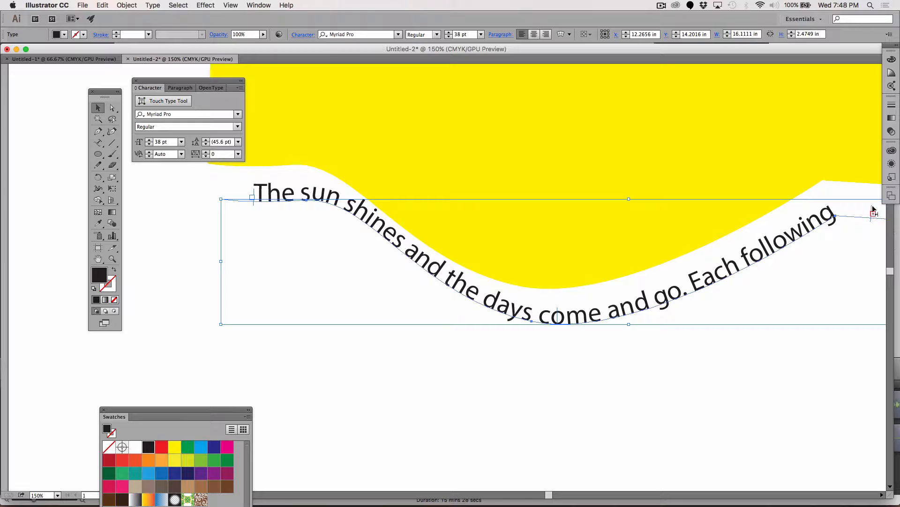
- Thread the overflow text into a wide rectangular text frame below the wave and move that frame further down, clear of the curved line
key("t")
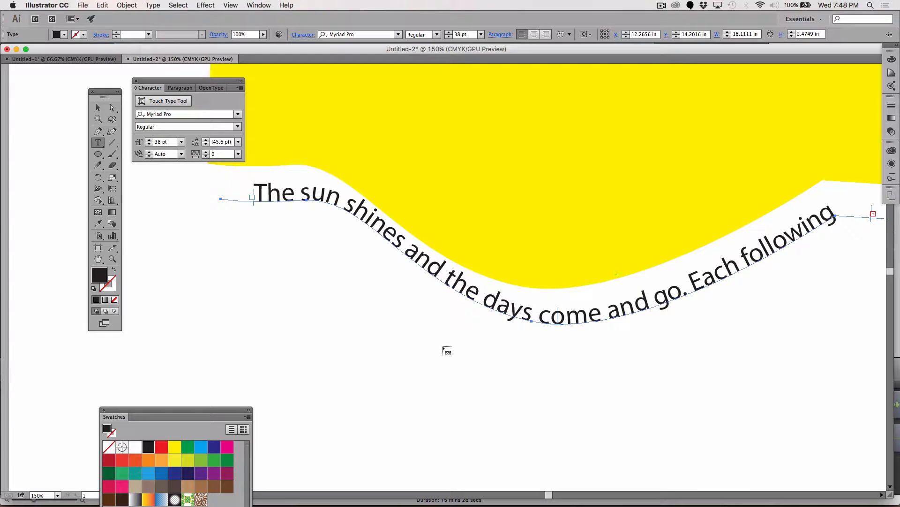
left_click_drag(226, 312, 784, 470)
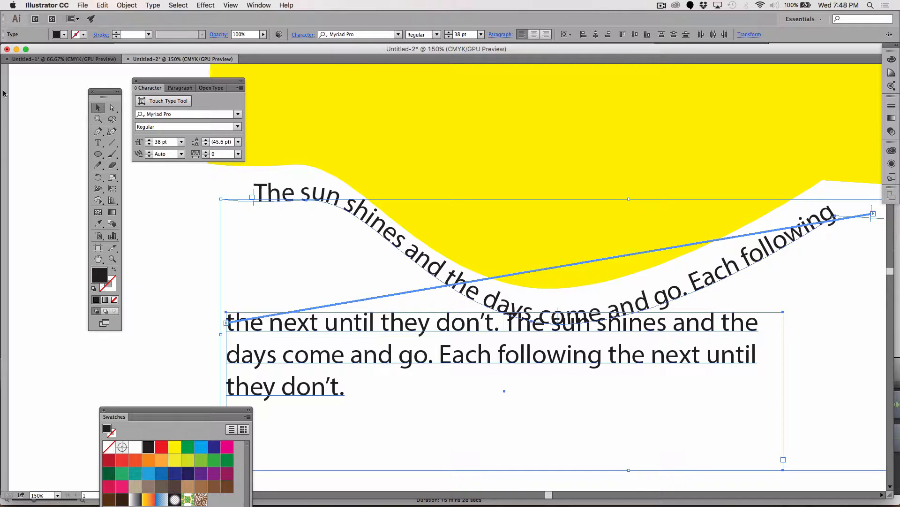
left_click(179, 222)
left_click_drag(263, 326, 312, 377)
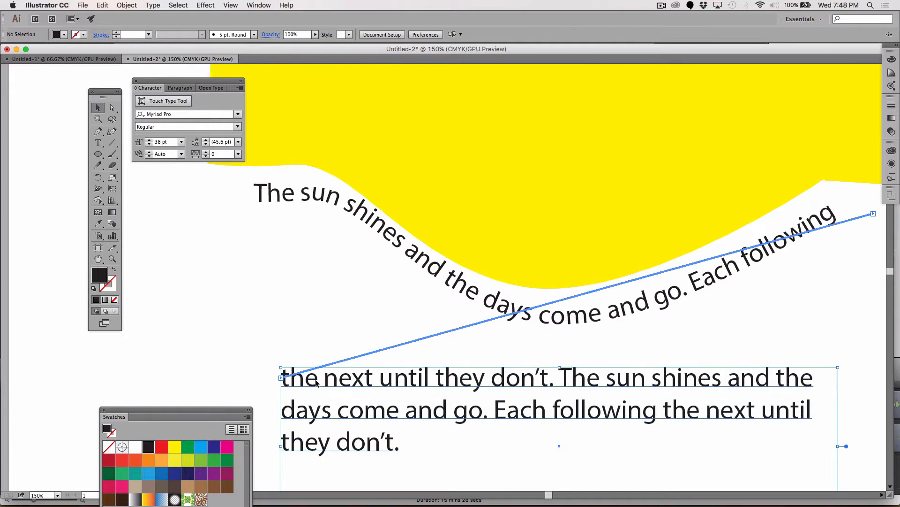
left_click(263, 280)
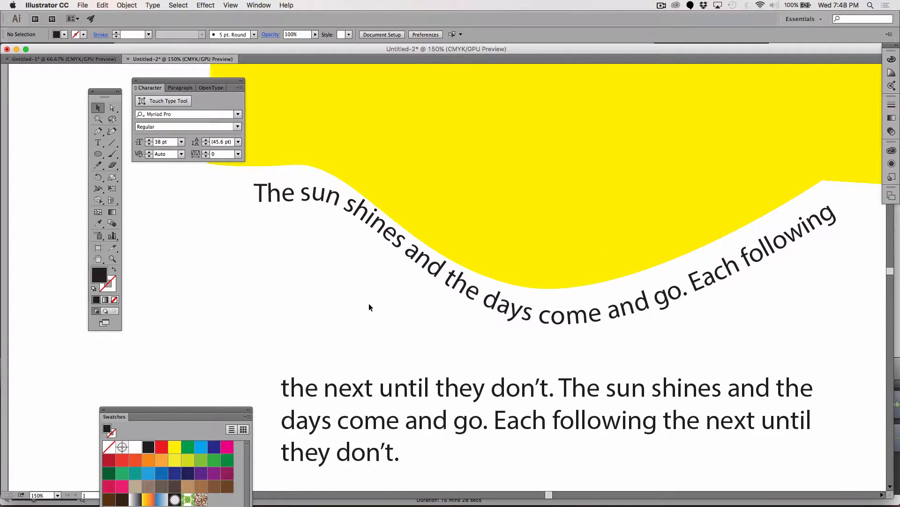
- Cut all the text out of the threaded frame below the wave and delete the empty frame
left_click(429, 272)
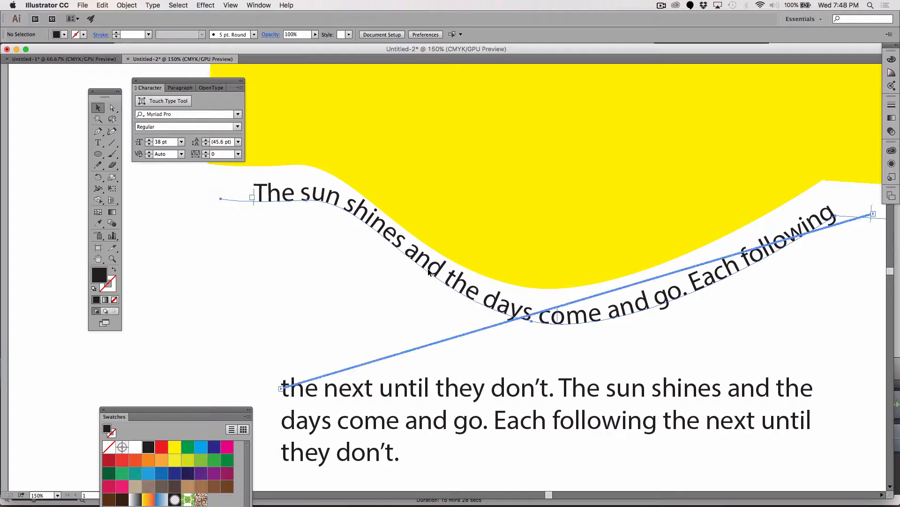
left_click(98, 142)
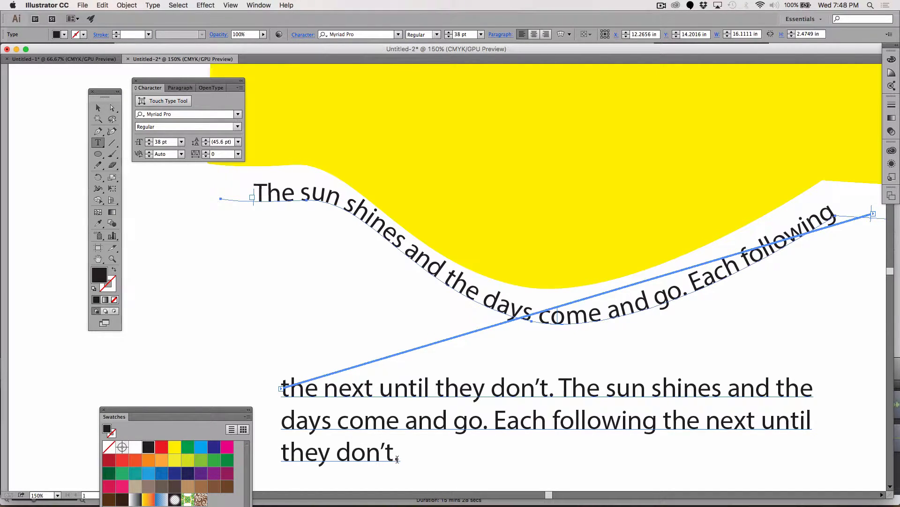
left_click_drag(398, 454, 269, 383)
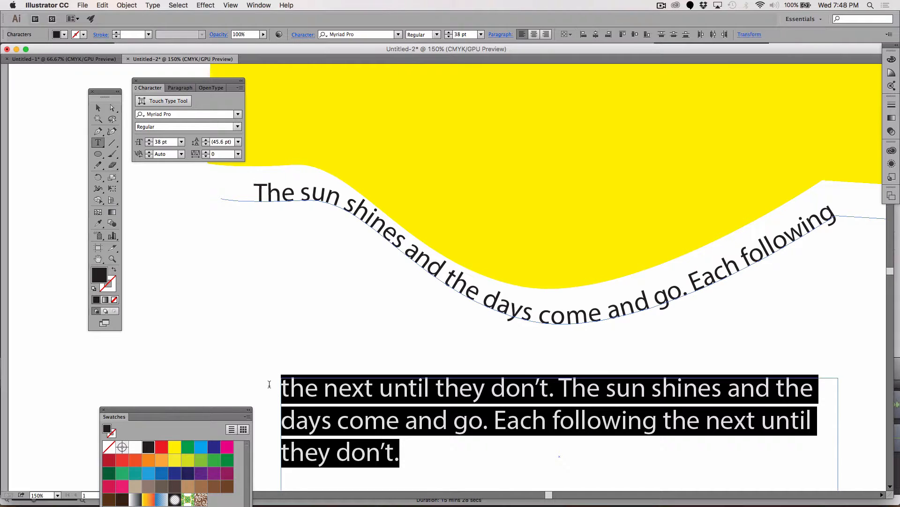
key("BackSpace")
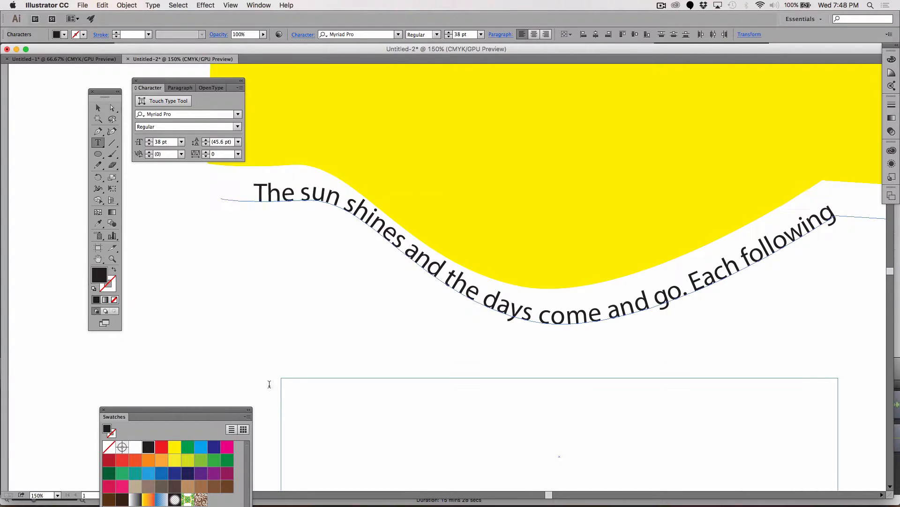
left_click(99, 104)
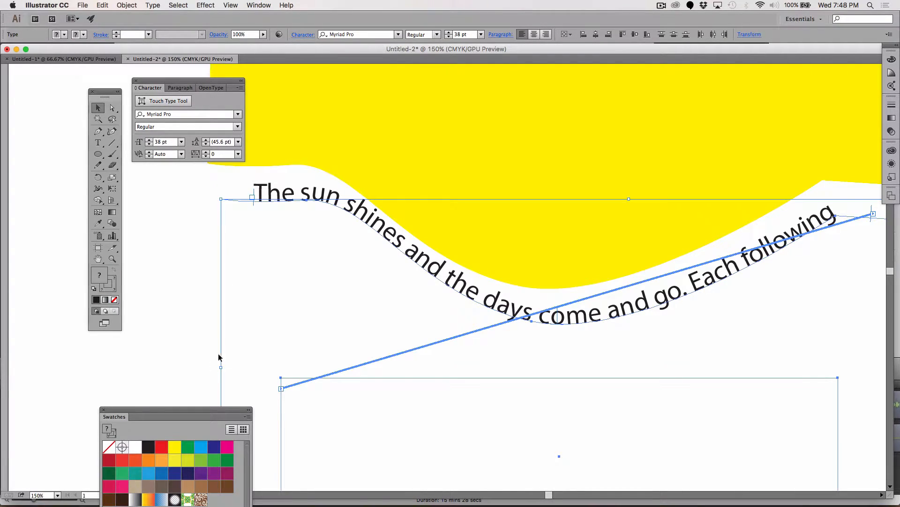
left_click(265, 370)
left_click(283, 378)
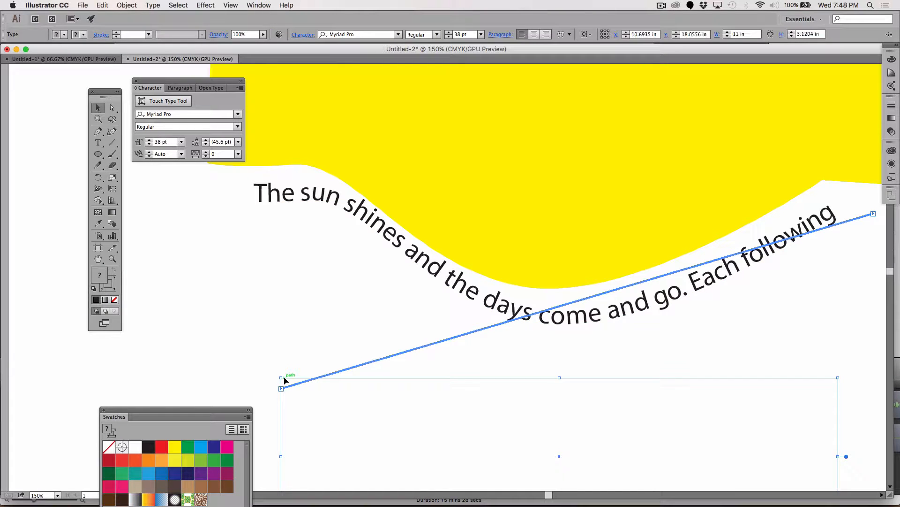
key("BackSpace")
- Nudge the curved text line down slightly and place a duplicate of it about 1 in directly below
left_click(350, 209)
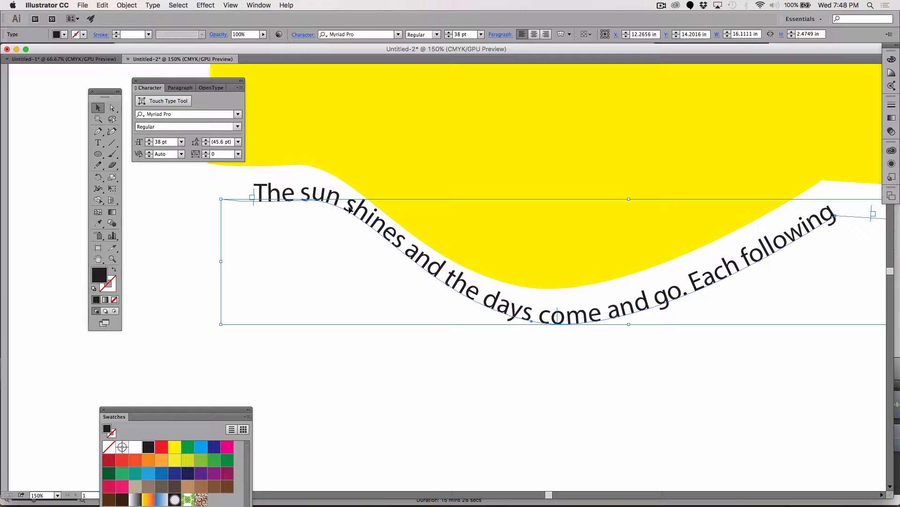
left_click_drag(349, 210, 350, 213)
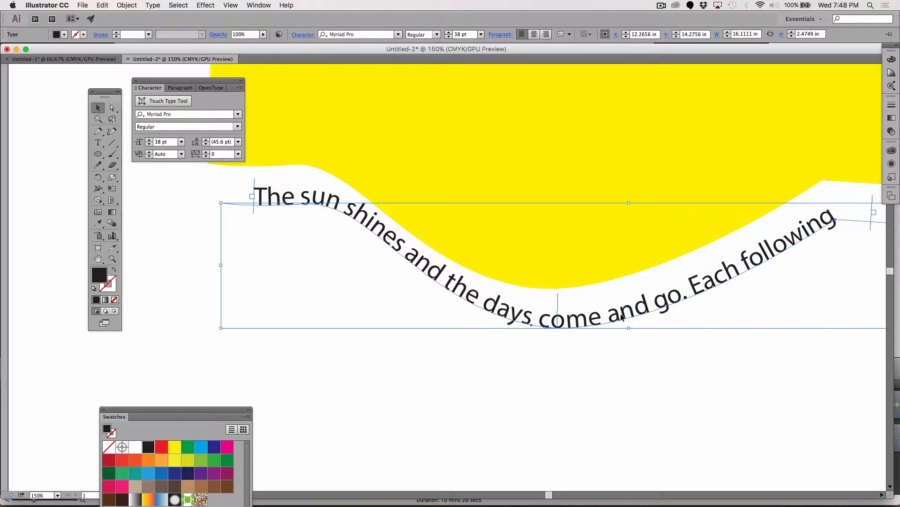
left_click_drag(621, 318, 624, 369)
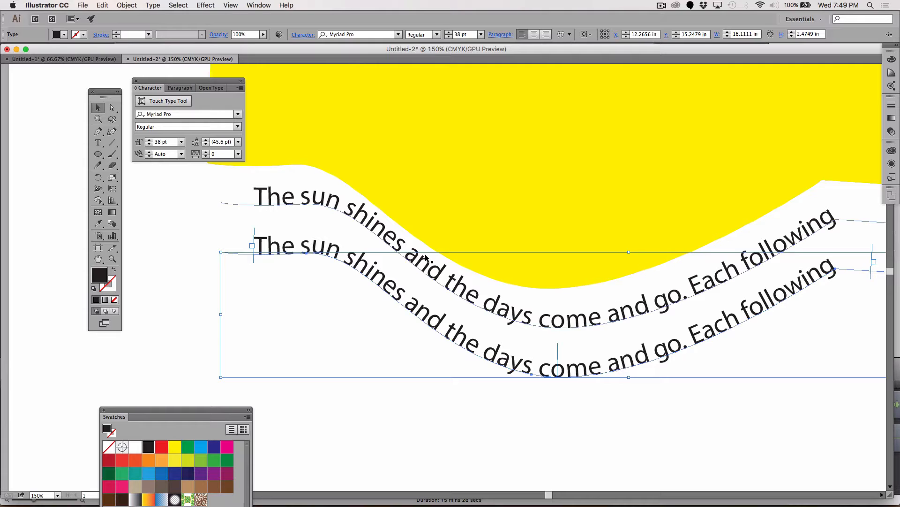
- Replace the second curved line's text with the cut overflow text starting "the next until they don't"
left_click(98, 142)
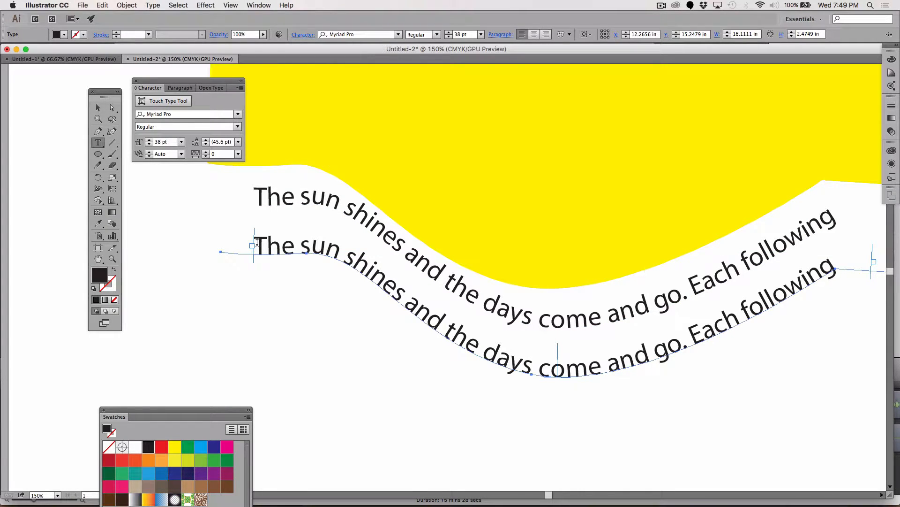
left_click_drag(257, 243, 849, 278)
key("BackSpace")
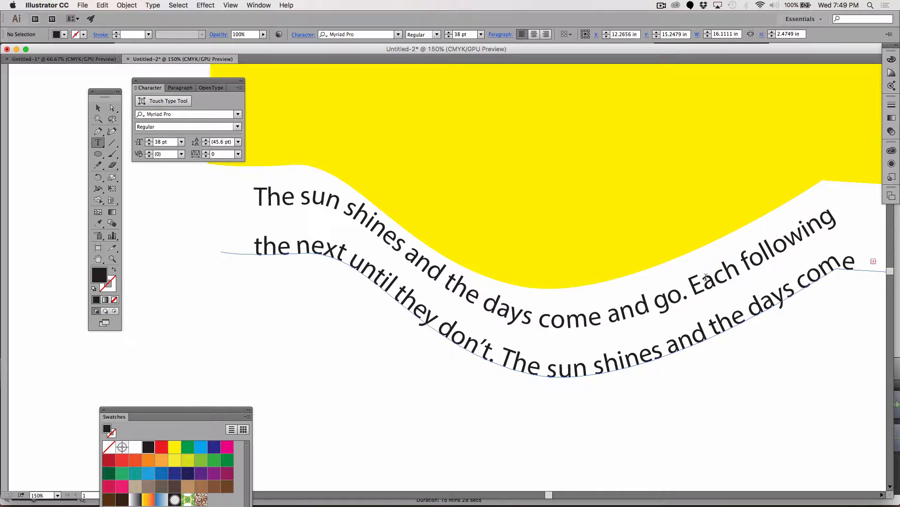
- Duplicate the second curved line about 0.93 in straight down to make a third line
left_click(98, 108)
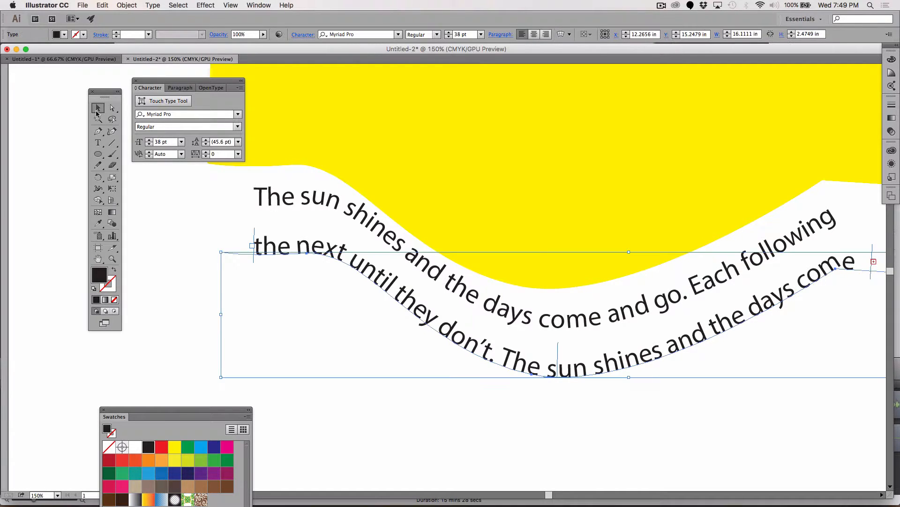
left_click(195, 219)
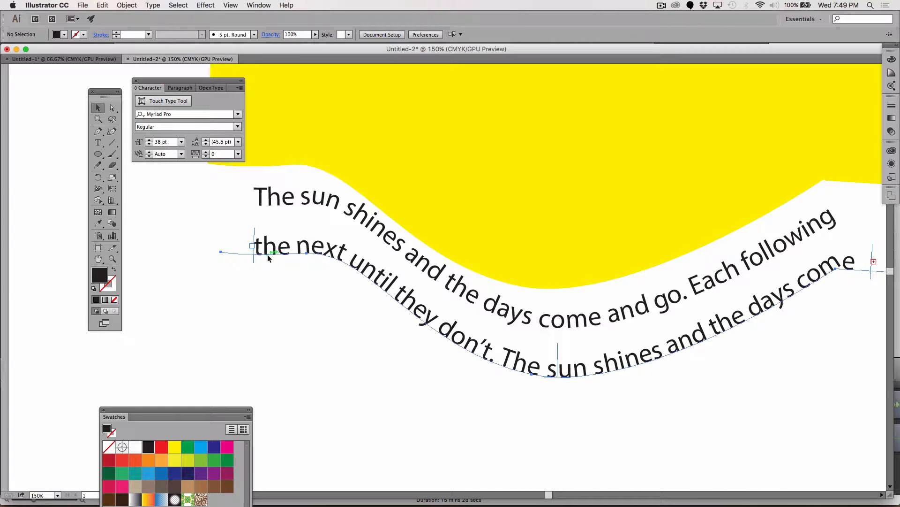
left_click_drag(268, 255, 268, 304)
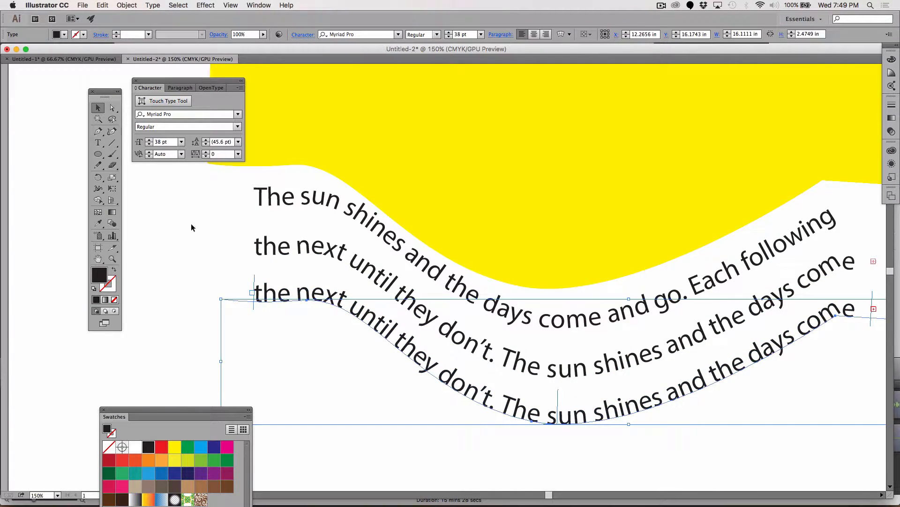
- Delete the third line's text from "the next until" through "come" so that it continues with "and go. Each following"
left_click(98, 142)
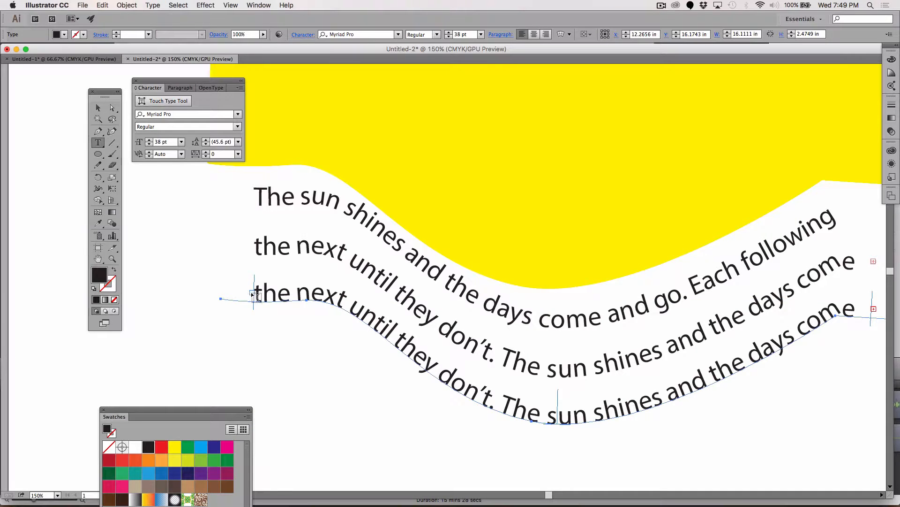
left_click_drag(254, 292, 871, 332)
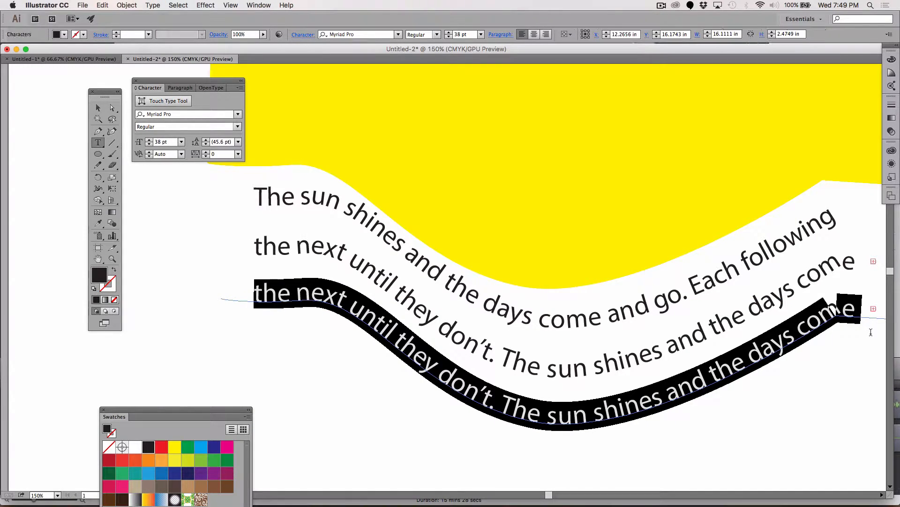
left_click(854, 312)
left_click_drag(855, 311, 252, 300)
key("BackSpace")
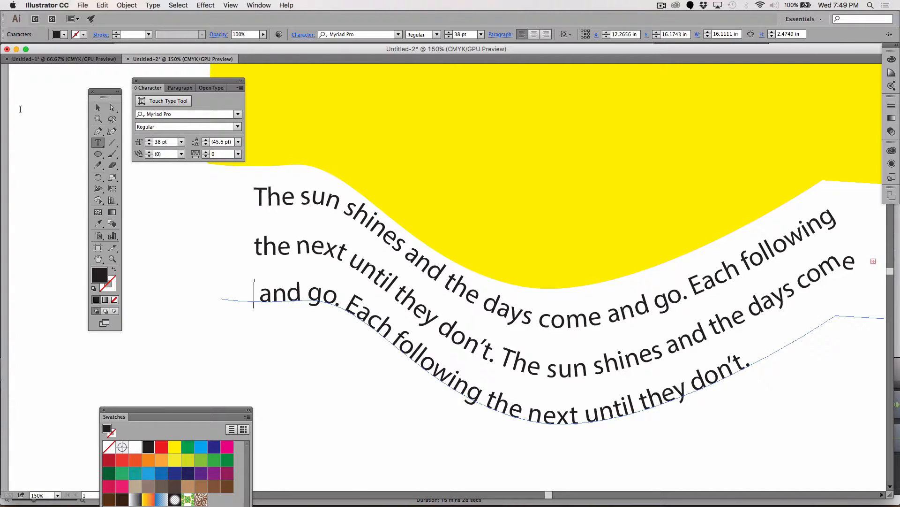
- Add the word "come" at the start of the third line and remove it from the end of the second line
type("come")
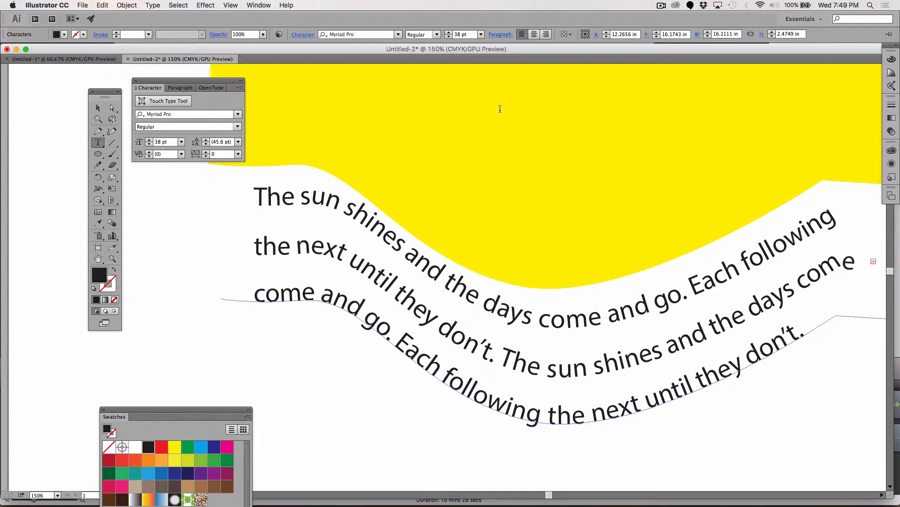
left_click_drag(799, 283, 850, 261)
type("and")
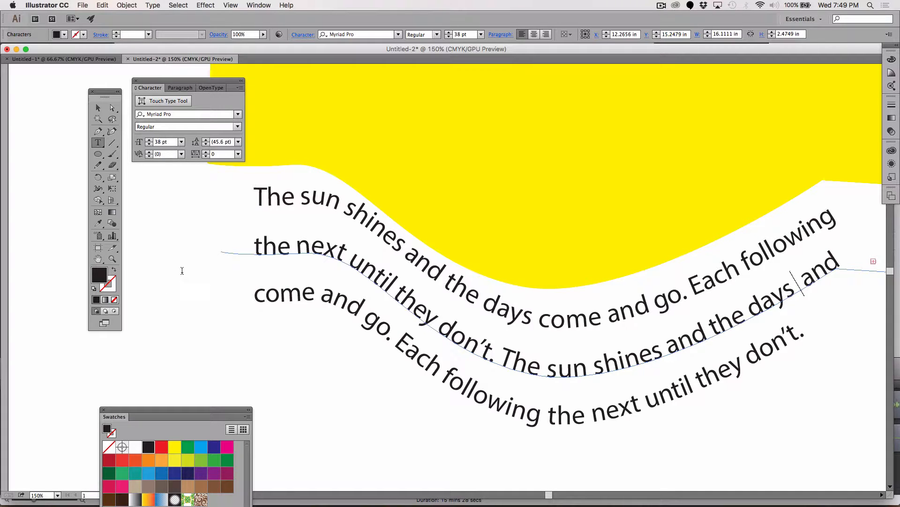
- Move the three curved text lines up onto the yellow banner, stacked one below another along its wave
left_click(98, 107)
left_click(163, 278)
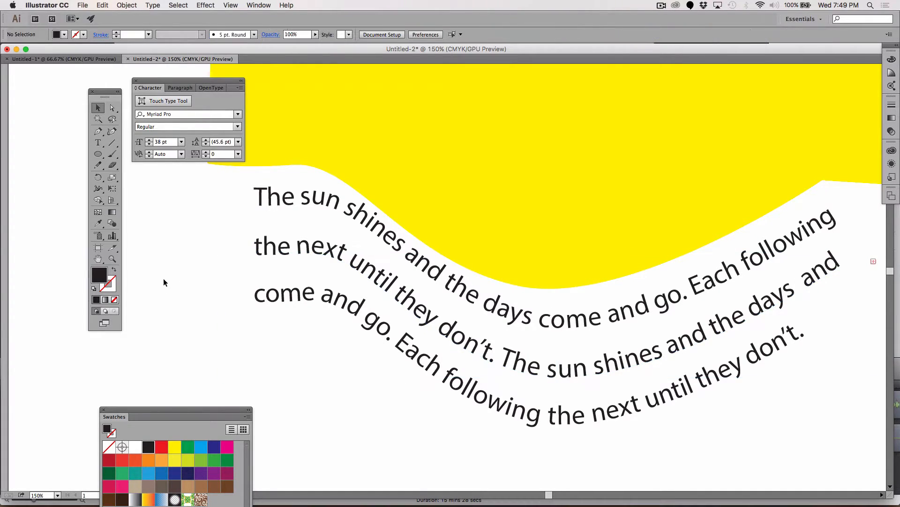
key("super+0")
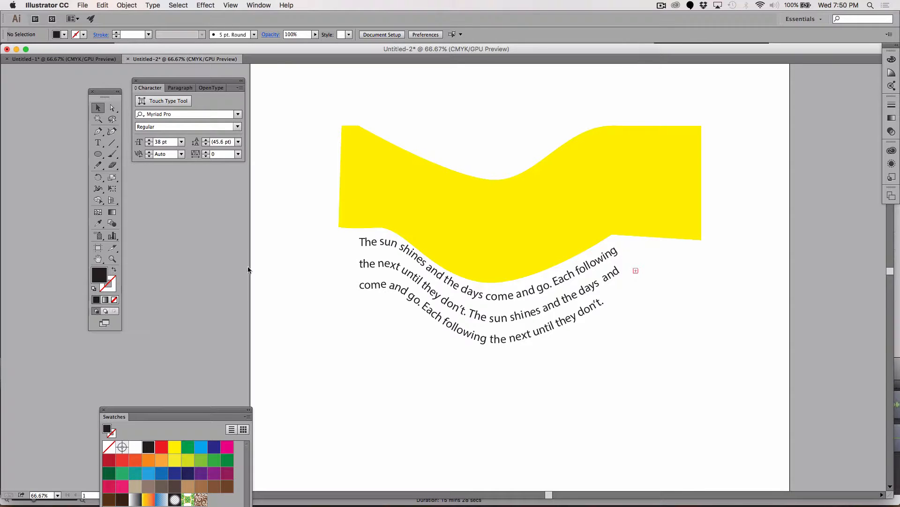
left_click_drag(369, 241, 355, 158)
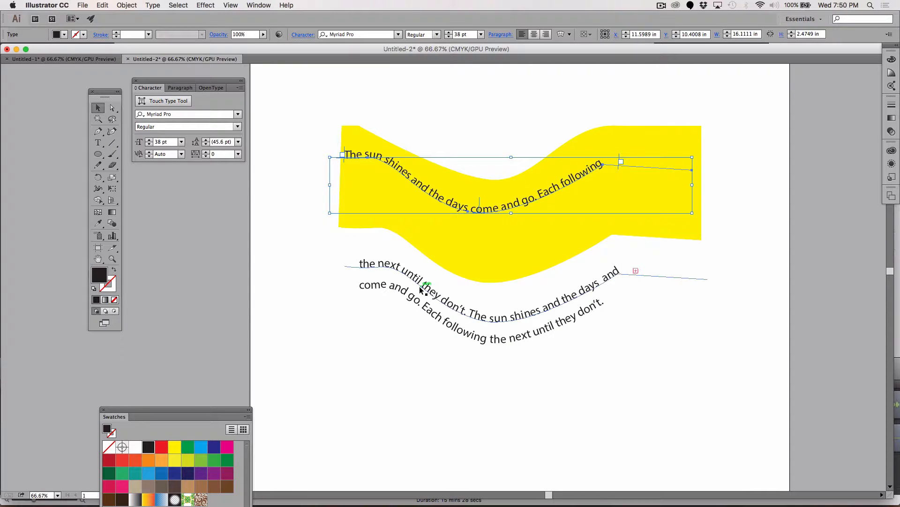
left_click_drag(422, 283, 409, 202)
left_click(335, 328)
left_click_drag(437, 324, 421, 232)
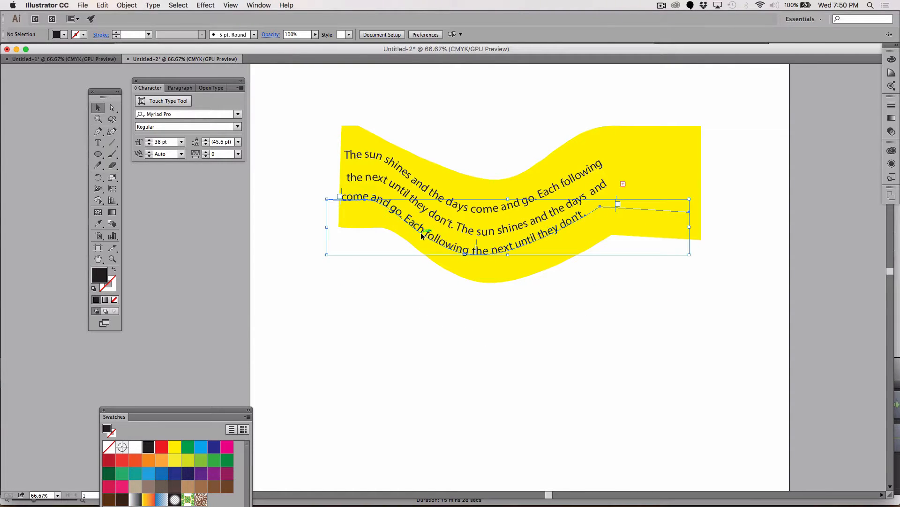
left_click(516, 382)
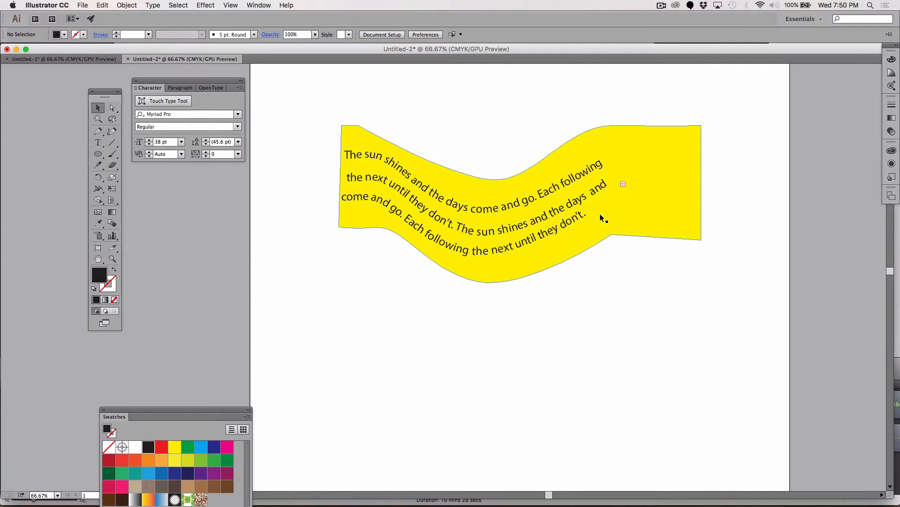
left_click(603, 187)
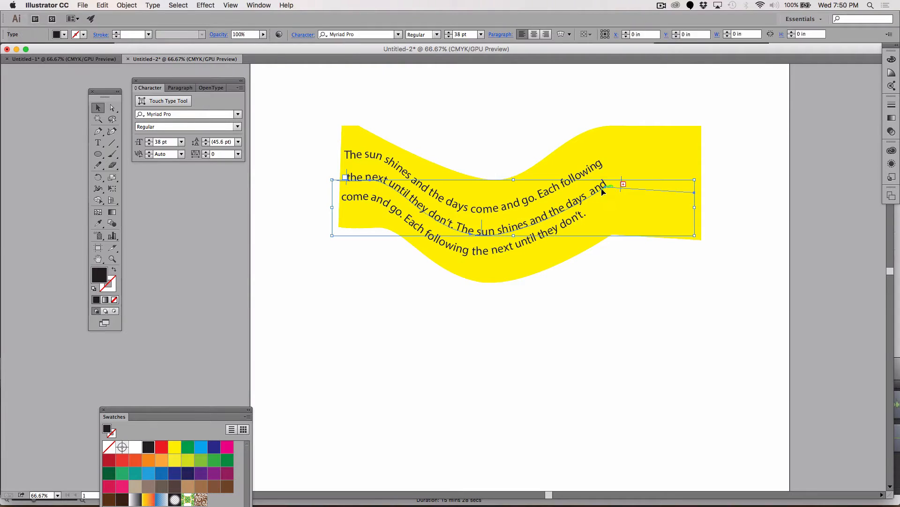
left_click(98, 143)
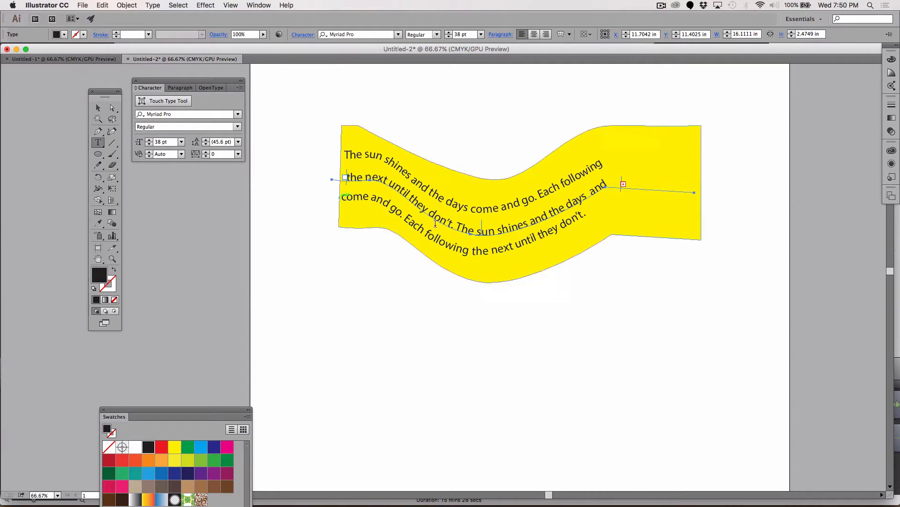
left_click(605, 185)
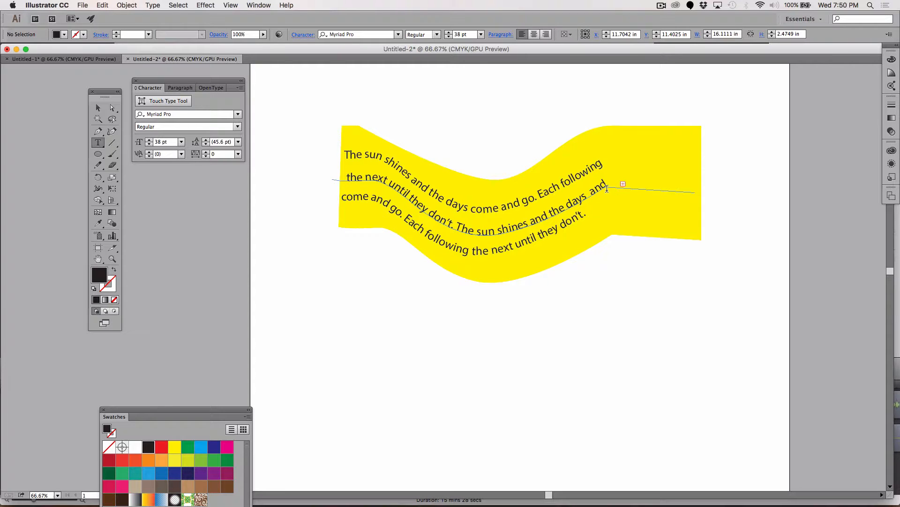
left_click(97, 108)
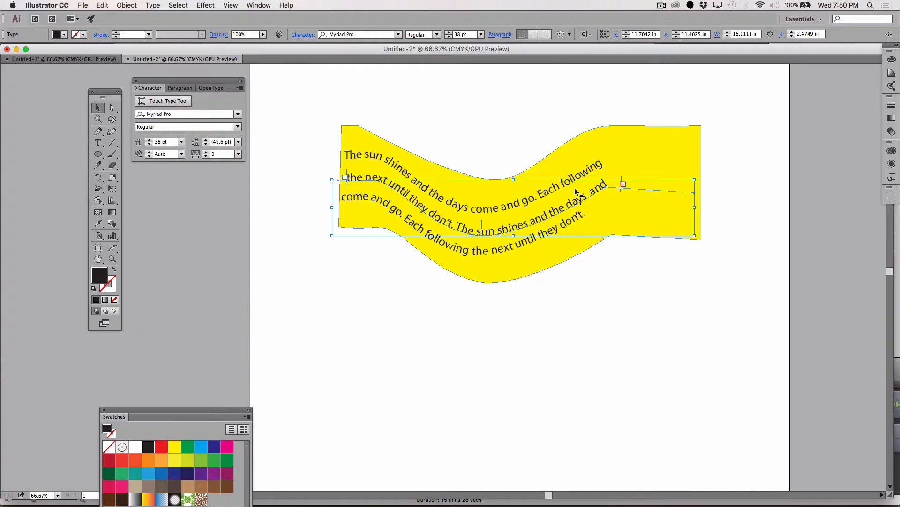
left_click(576, 280)
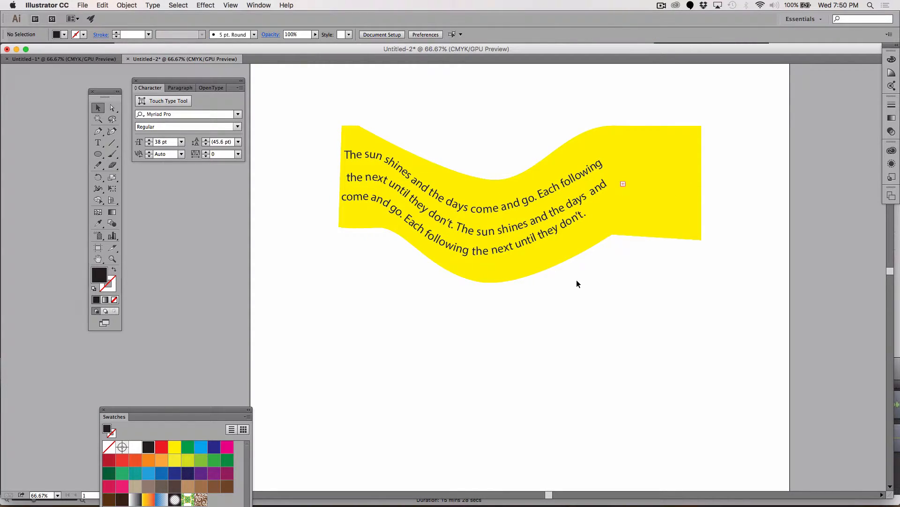
left_click(594, 189)
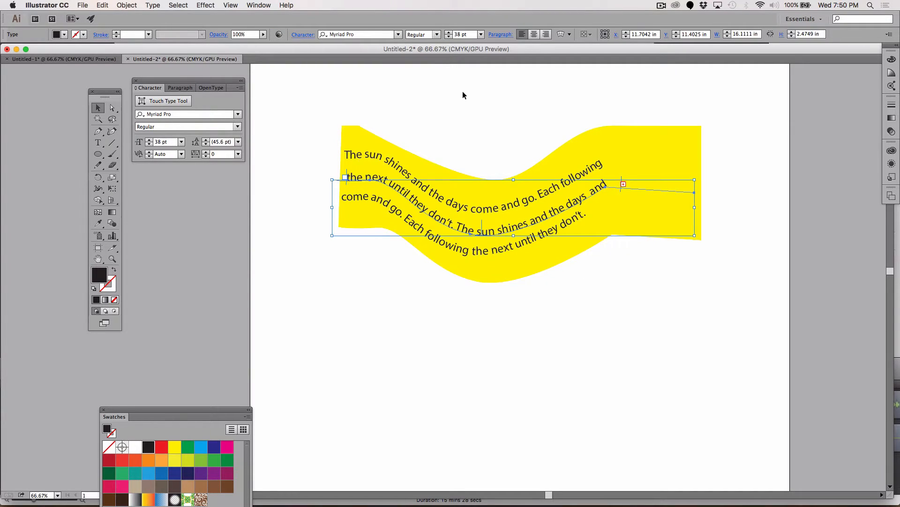
- Shift the third curved text line slightly down to even out the line spacing on the banner
left_click(300, 128)
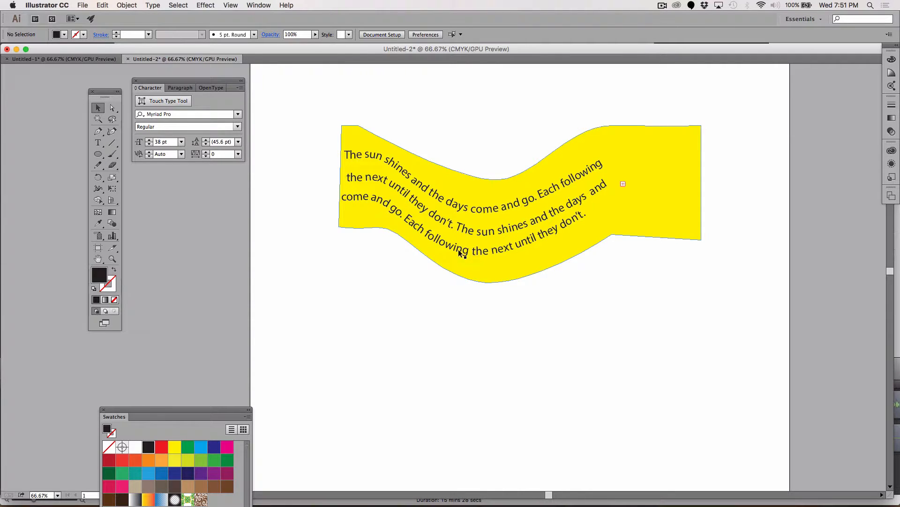
left_click_drag(458, 249, 459, 252)
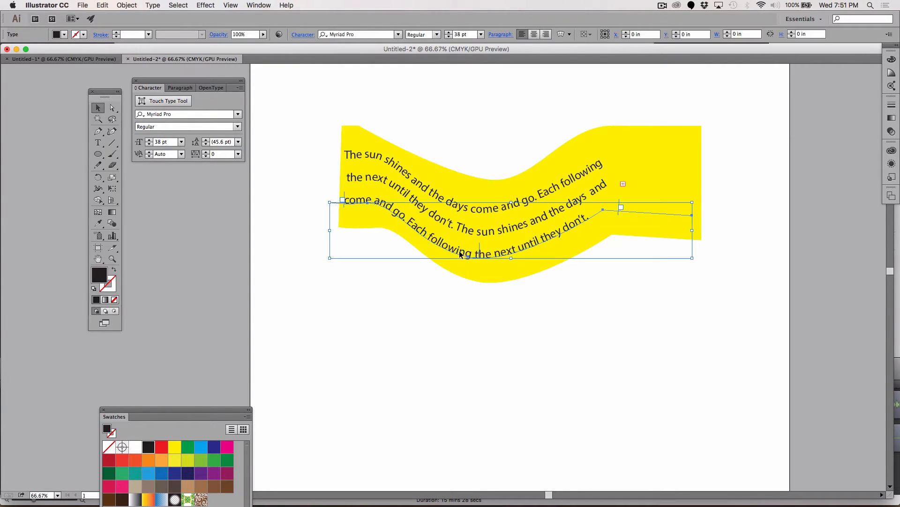
left_click(375, 252)
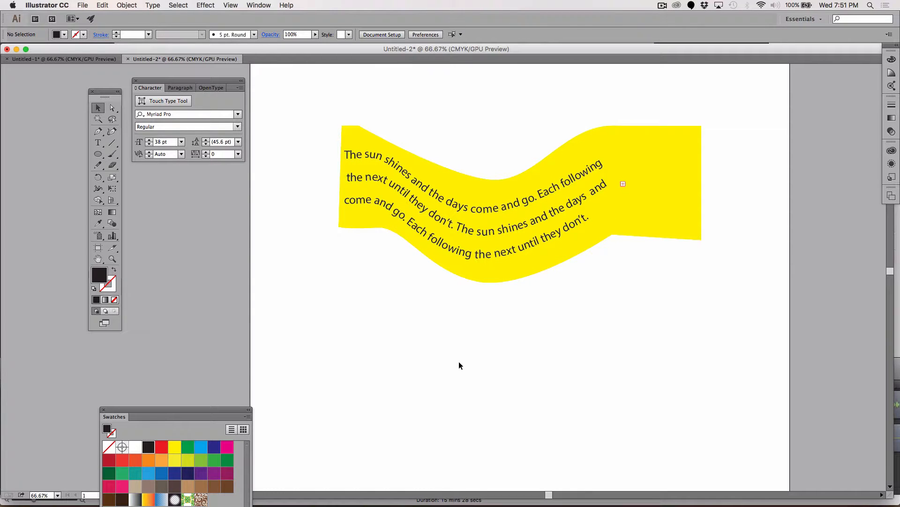
- Draw an open wavy path about 19 in wide and 3.6 in high below the banner with the Pen tool
left_click(98, 133)
left_click_drag(310, 353, 320, 369)
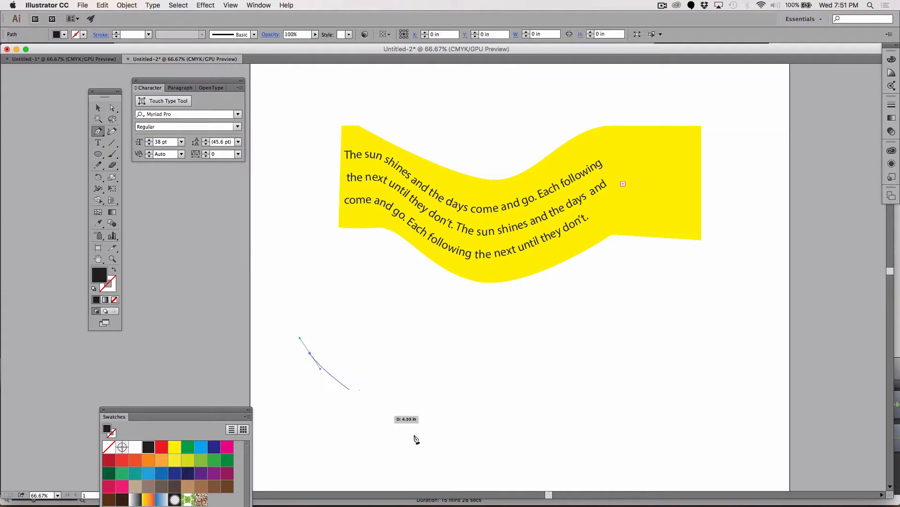
left_click_drag(407, 411, 455, 413)
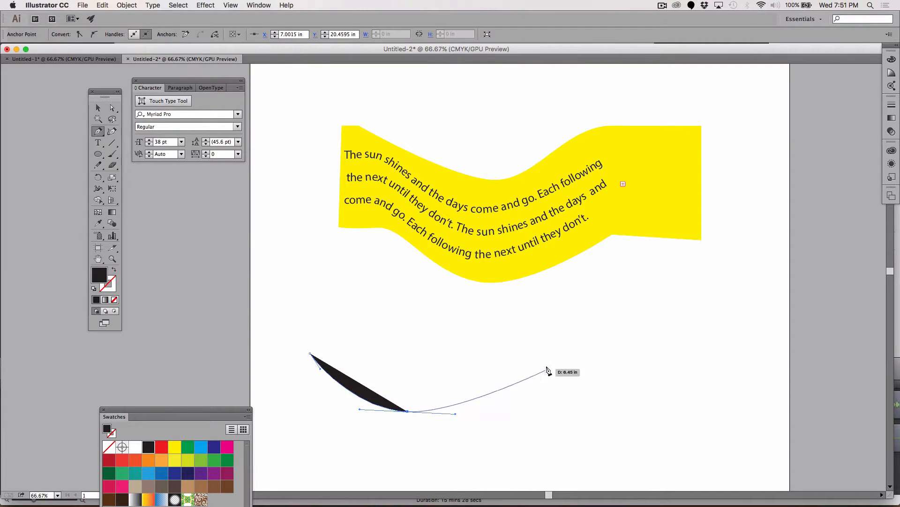
left_click_drag(532, 365, 576, 370)
left_click_drag(670, 434, 760, 372)
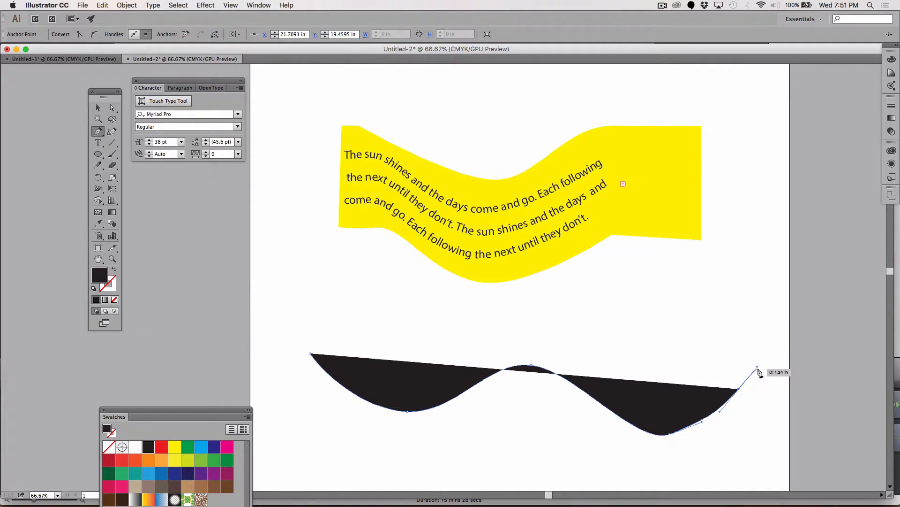
key("Escape")
left_click(758, 370)
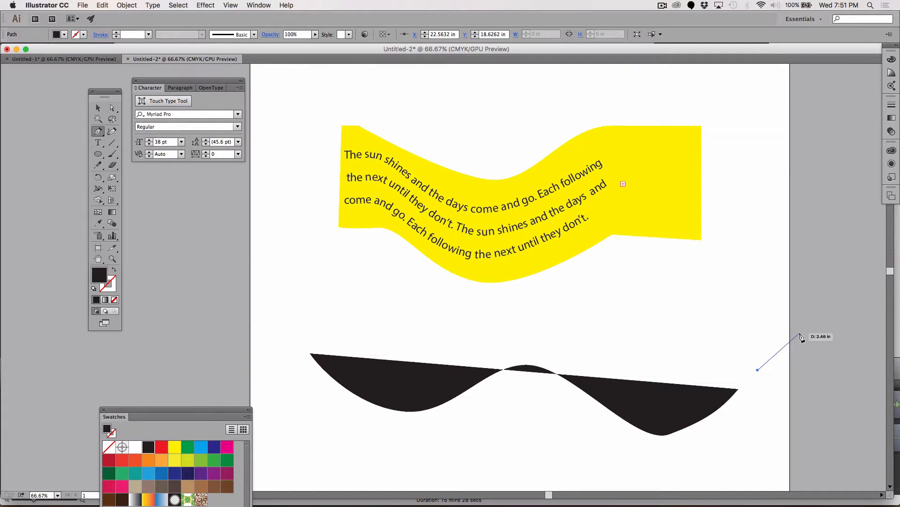
key("Escape")
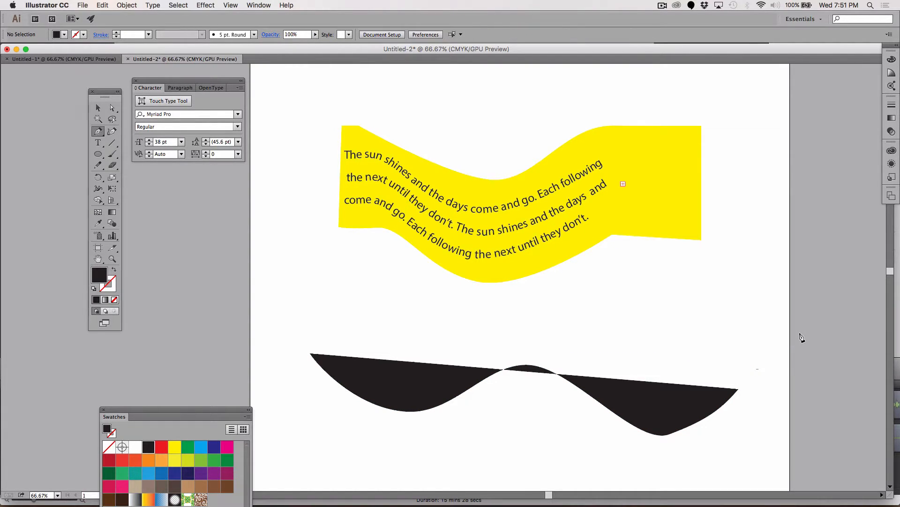
- Swap the wavy path's fill and stroke so that it has no fill and a black 1 pt stroke
left_click(98, 108)
left_click(374, 376)
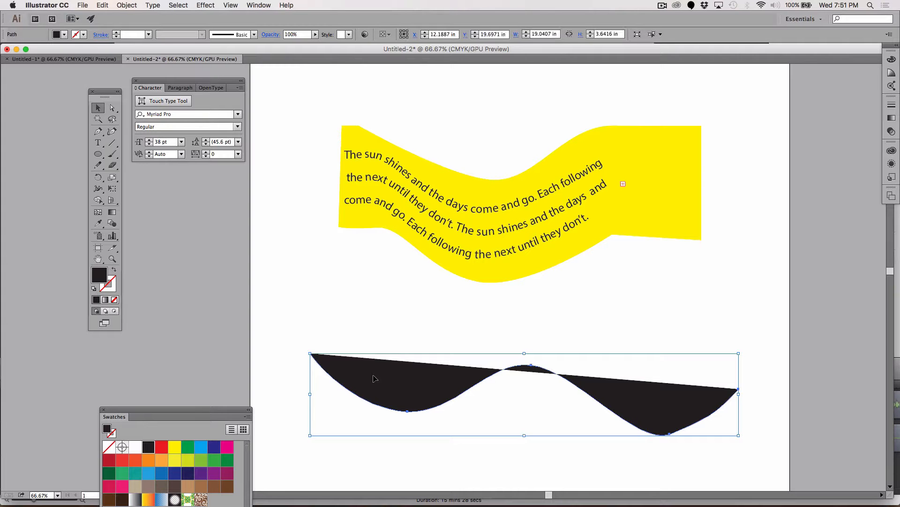
left_click(114, 270)
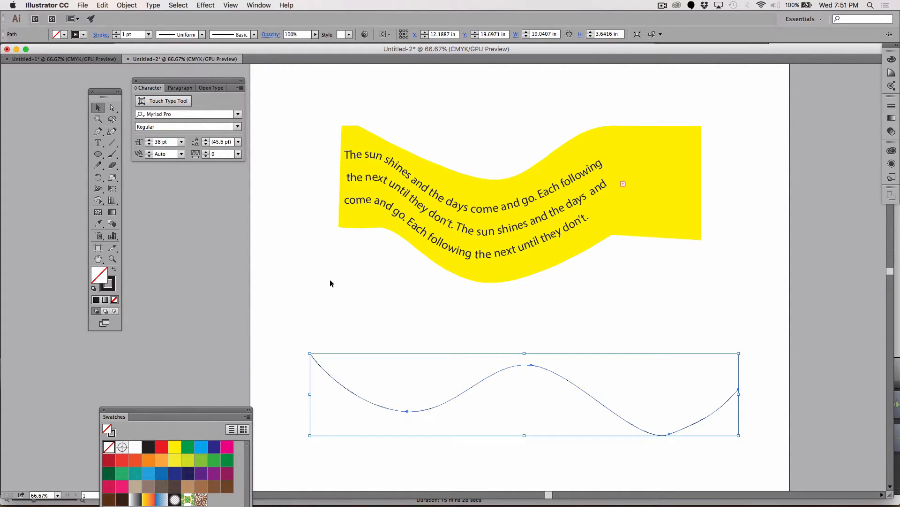
- Add path text along the wavy line reading "There is a crack in everythink. That's where the light gets in."
left_click(97, 144)
left_click_drag(96, 145, 147, 162)
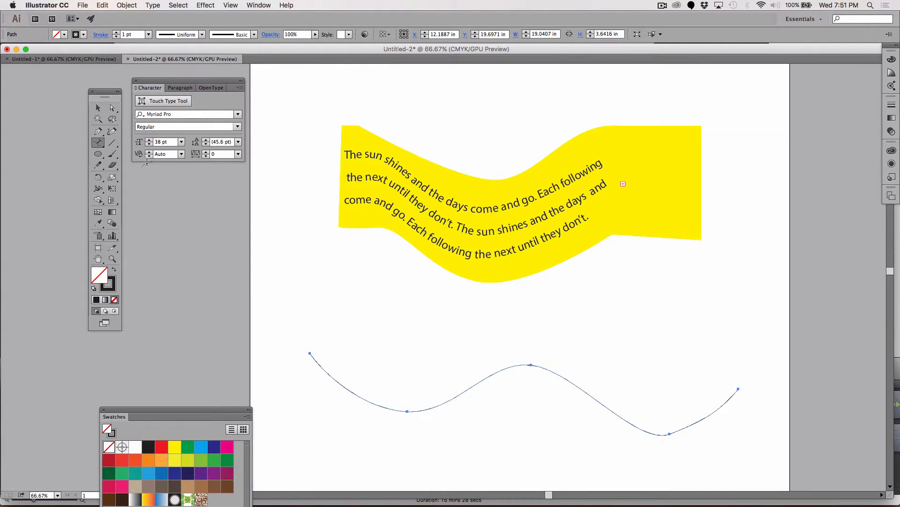
left_click(314, 357)
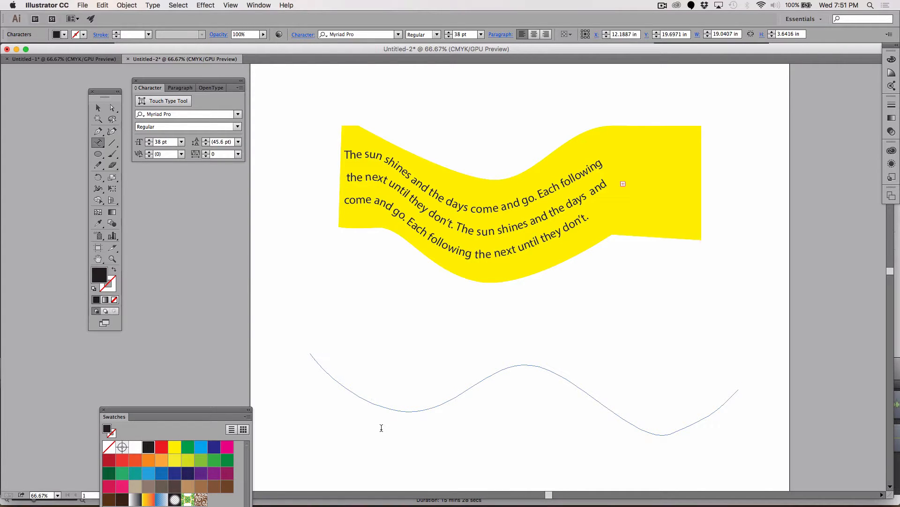
type("There is a crack in ev")
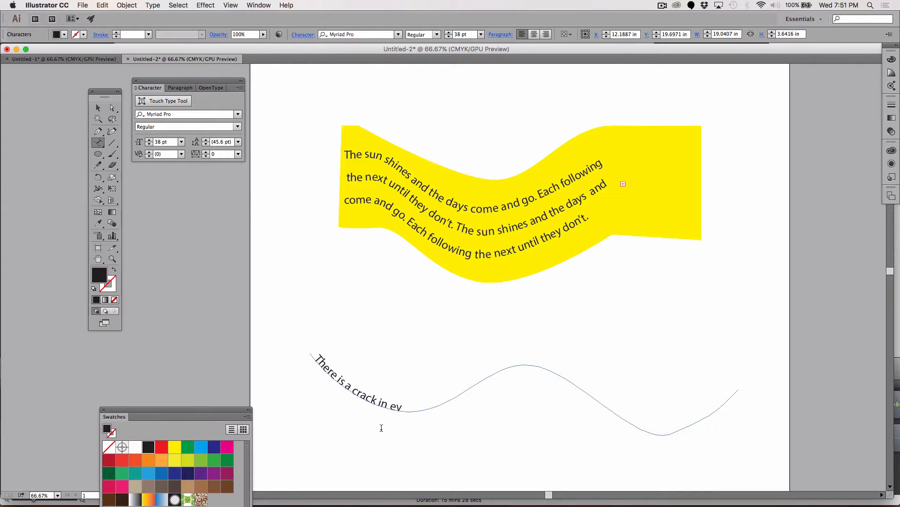
type("erythink. Th")
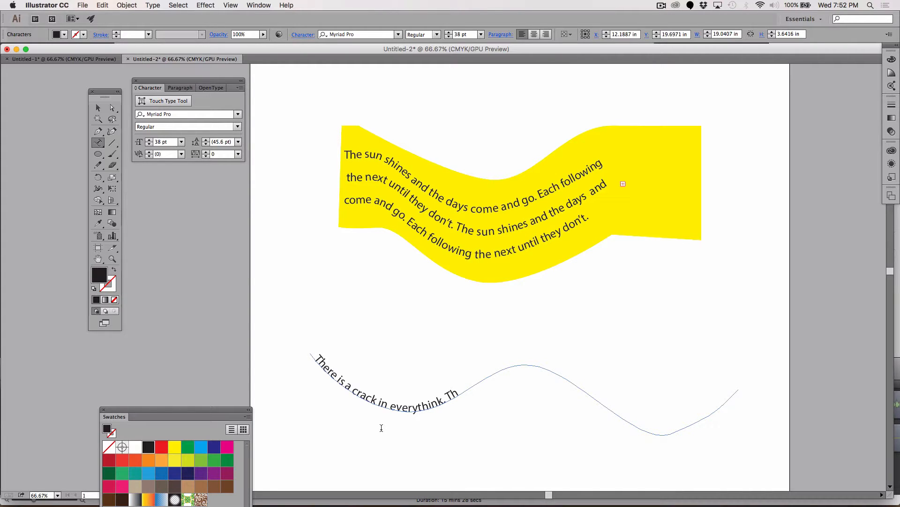
type("A")
key("BackSpace")
type("a")
type("t's where the light g")
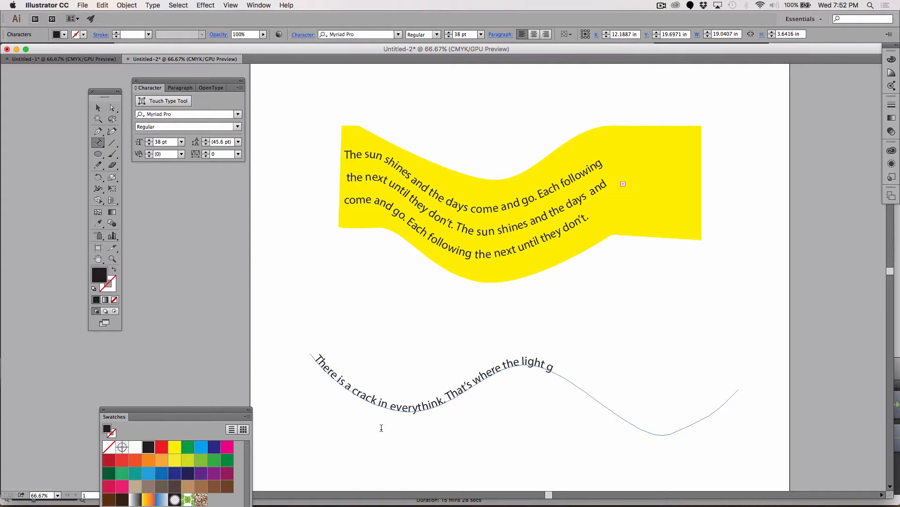
type("ets in.")
- Increase the font size of the whole wavy path text to 58 pt
left_click_drag(584, 388, 304, 345)
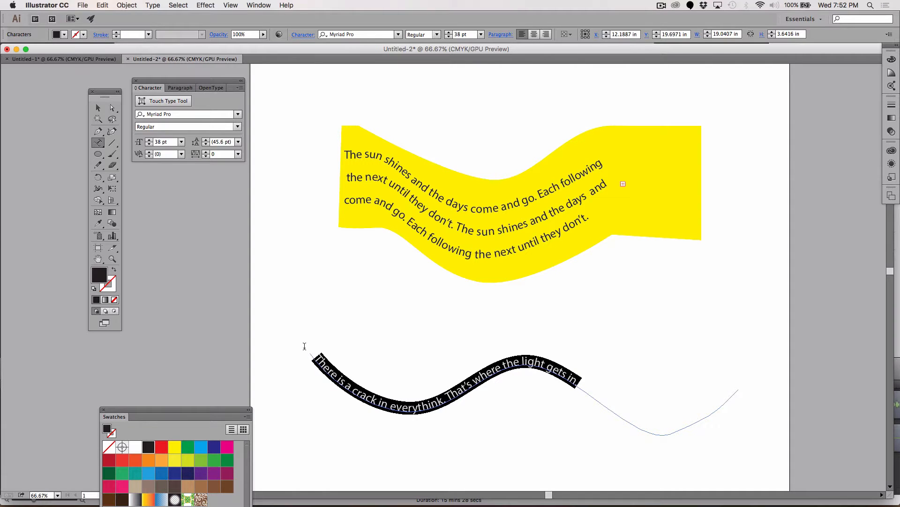
left_click(449, 32)
left_click(449, 33)
left_click(449, 33)
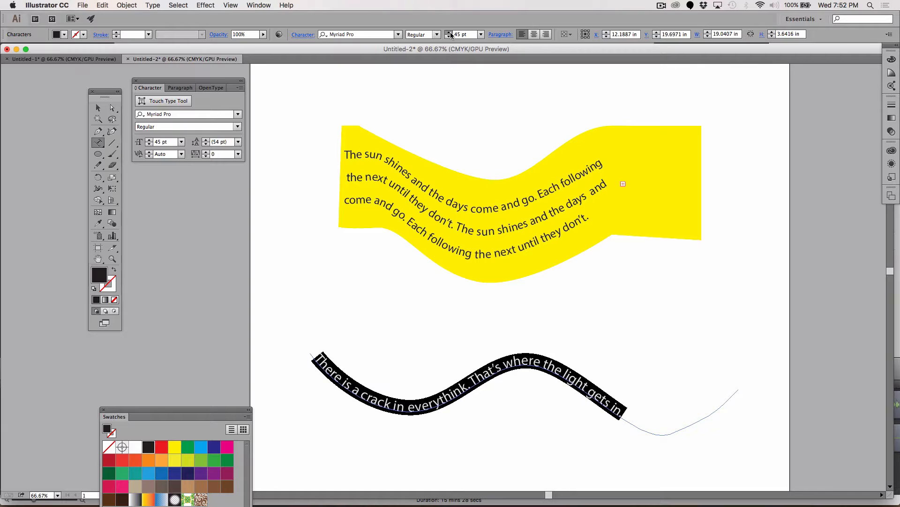
left_click(449, 33)
left_click(449, 33)
left_click(449, 33)
left_click(449, 33)
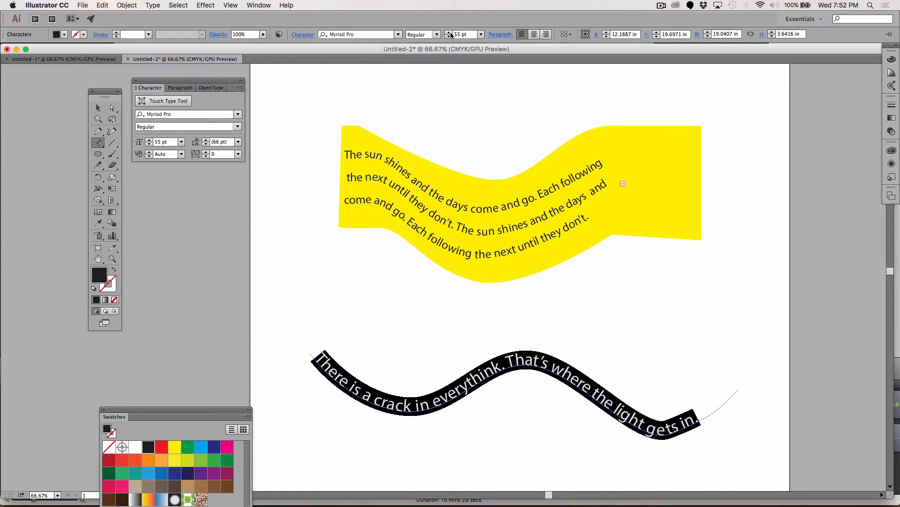
left_click(449, 33)
left_click(449, 33)
- Reshape the text path by adjusting the direction handles before its crest and raising the crest anchor to about Y 17.2 in
left_click(112, 109)
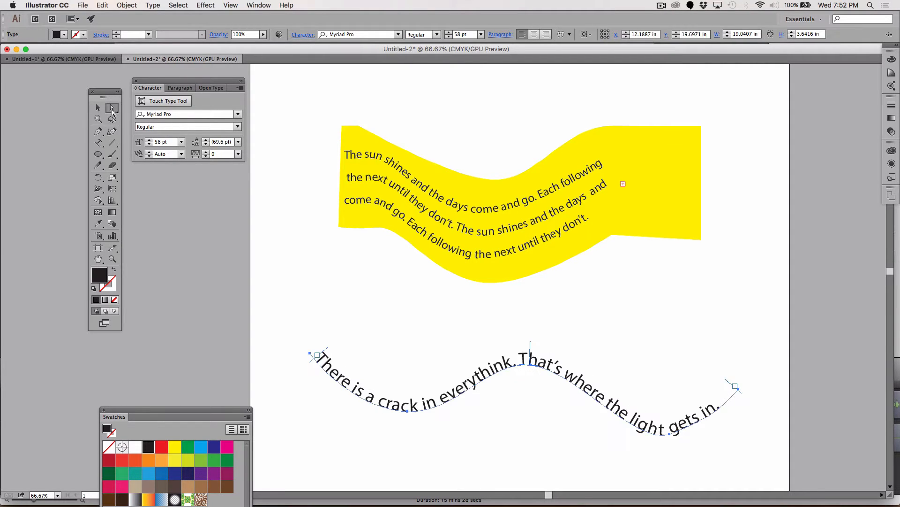
left_click(430, 358)
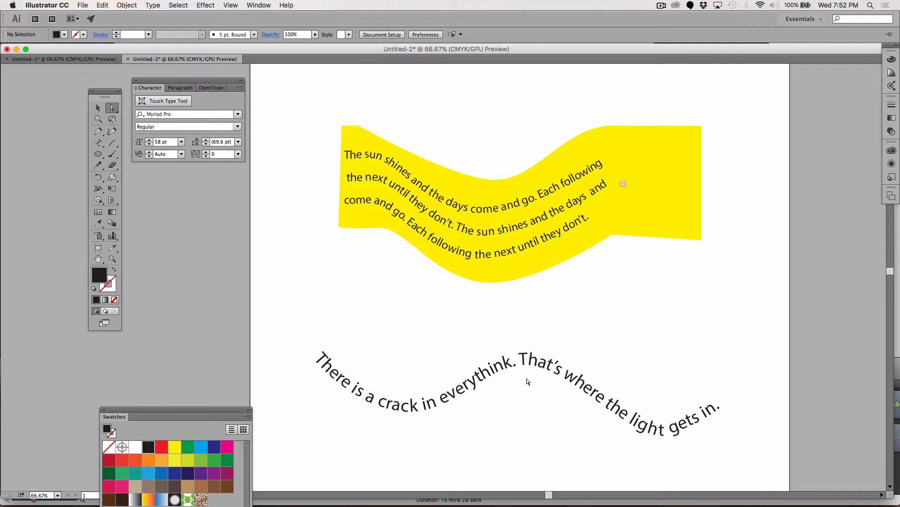
left_click(519, 365)
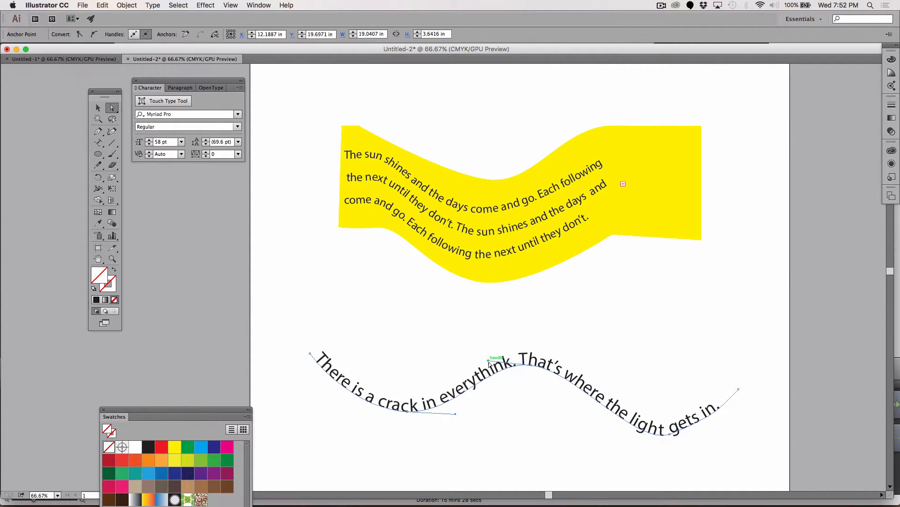
left_click_drag(489, 363, 408, 383)
mouse_move(456, 414)
left_mouse_down()
mouse_move(446, 452)
mouse_move(416, 471)
mouse_move(453, 408)
left_mouse_up()
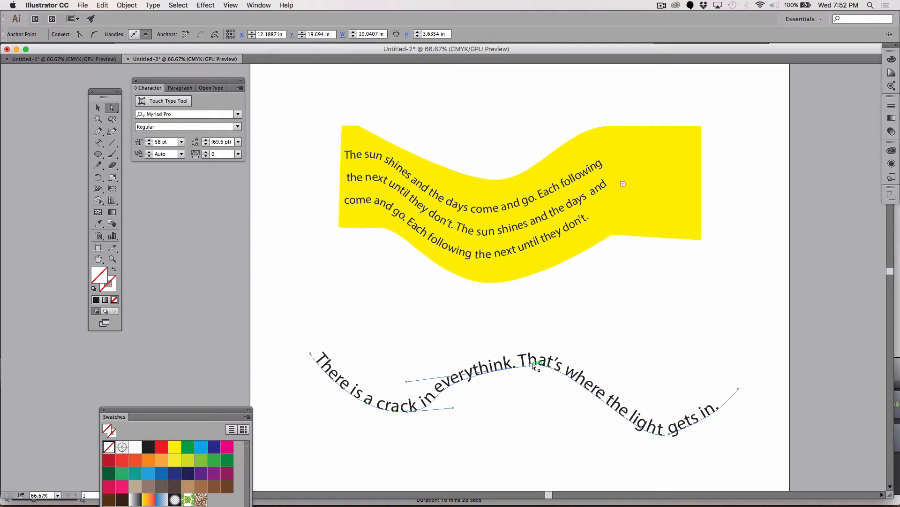
left_click_drag(536, 366, 535, 337)
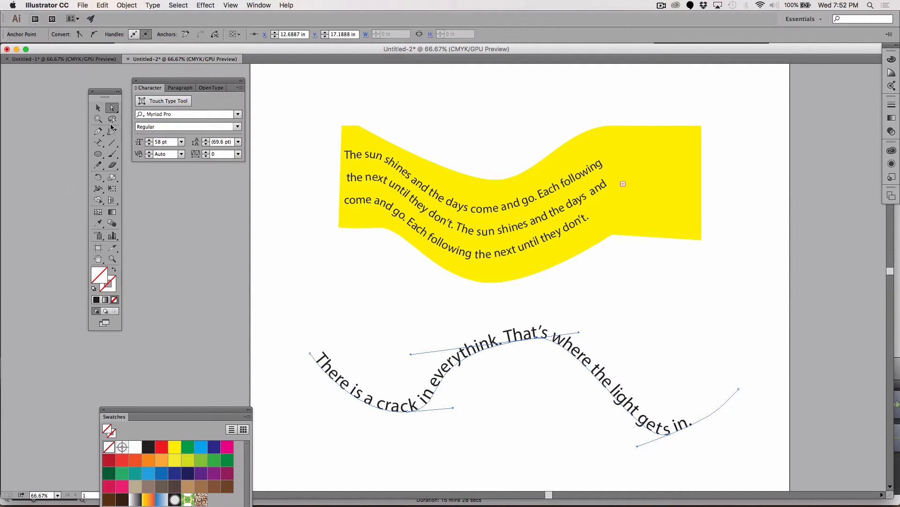
- Smooth the bumps out of the wavy text path with repeated Smooth tool strokes along its whole length
left_click(97, 166)
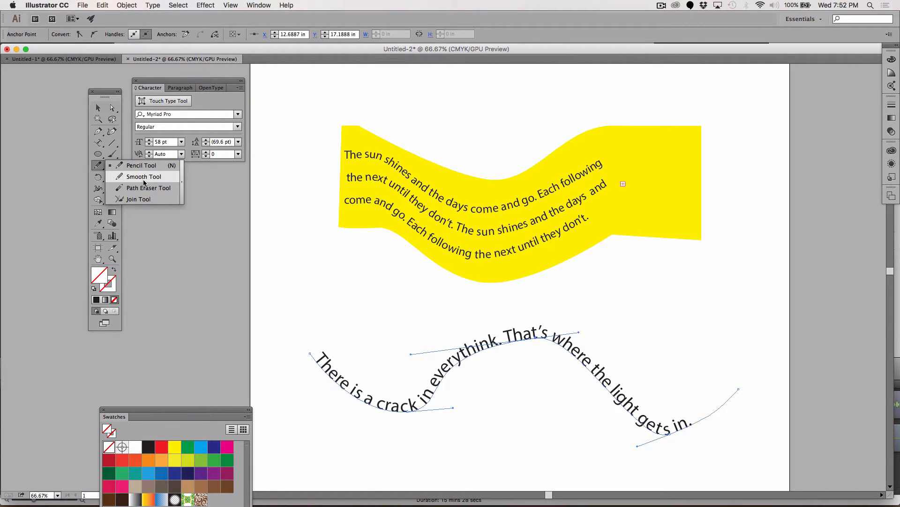
left_click(144, 182)
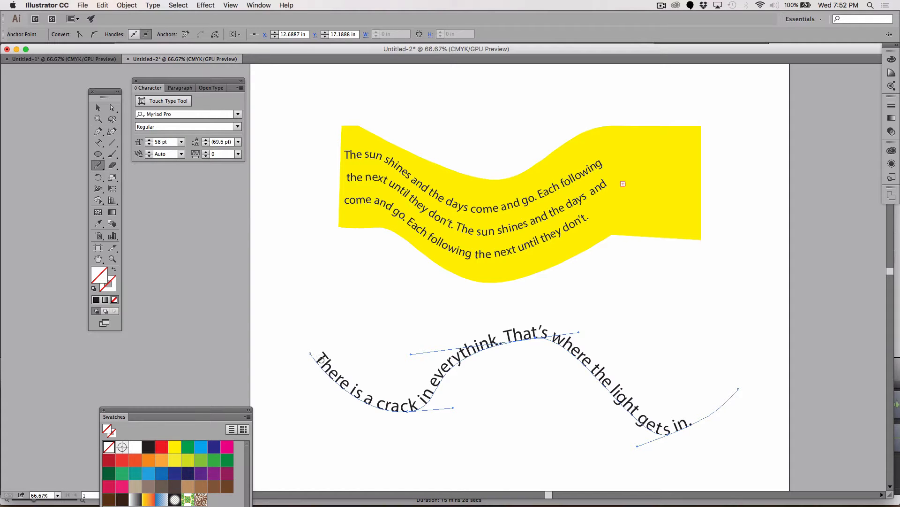
mouse_move(321, 359)
left_mouse_down()
mouse_move(341, 394)
mouse_move(459, 359)
left_mouse_up()
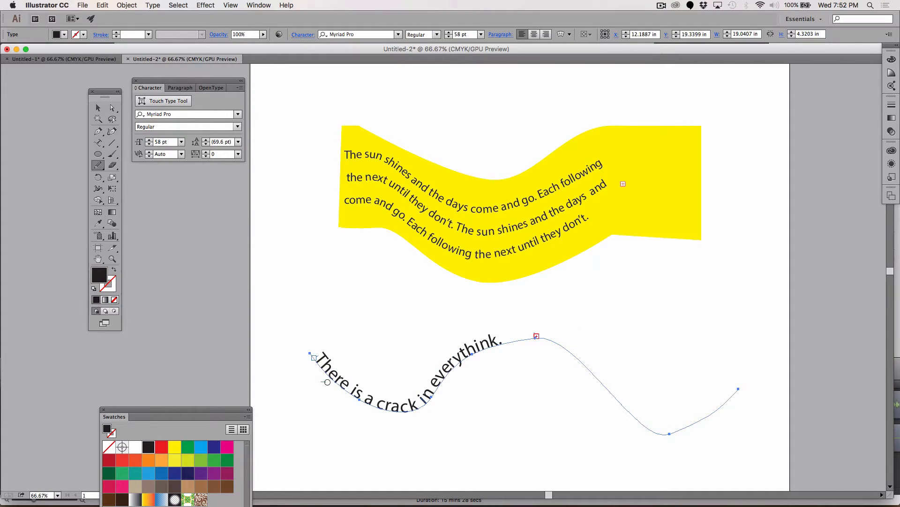
mouse_move(327, 382)
left_mouse_down()
mouse_move(504, 370)
mouse_move(534, 351)
left_mouse_up()
left_click_drag(376, 392, 494, 361)
left_click_drag(385, 409, 501, 336)
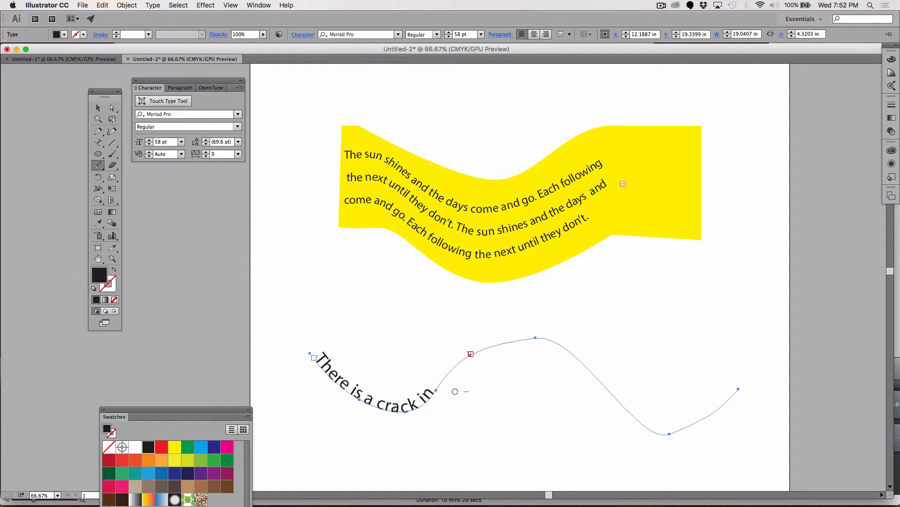
mouse_move(384, 421)
left_mouse_down()
mouse_move(469, 356)
mouse_move(441, 390)
mouse_move(346, 391)
mouse_move(406, 387)
mouse_move(502, 332)
mouse_move(494, 348)
mouse_move(513, 338)
mouse_move(502, 353)
mouse_move(631, 372)
left_mouse_up()
left_click_drag(527, 342, 603, 375)
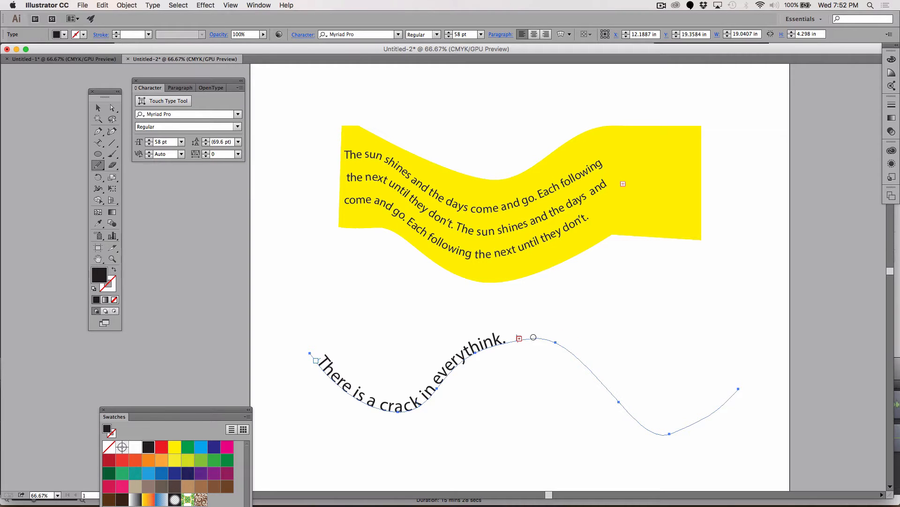
mouse_move(520, 338)
left_mouse_down()
mouse_move(342, 404)
mouse_move(318, 361)
left_mouse_up()
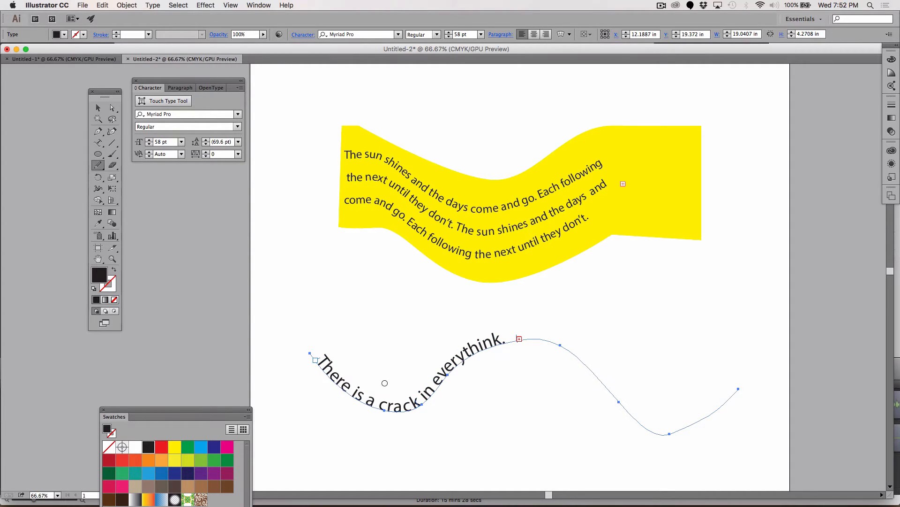
left_click_drag(414, 393, 301, 357)
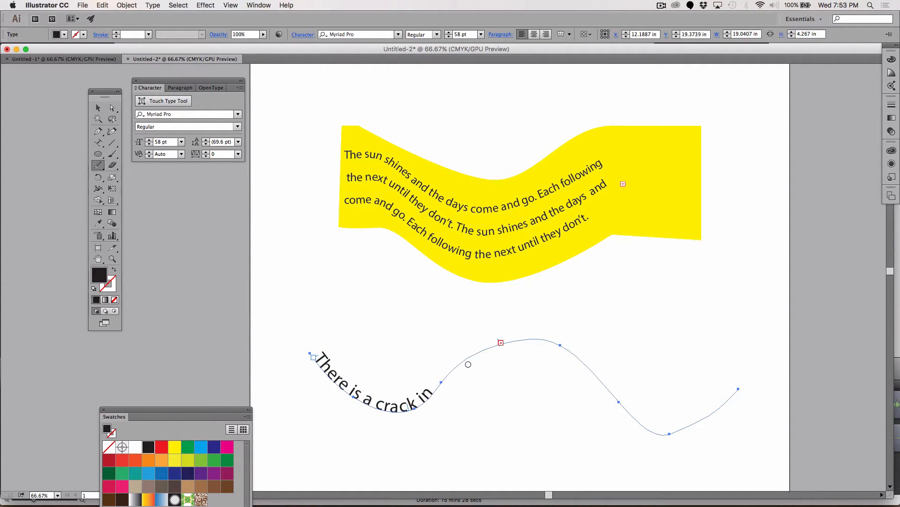
left_click_drag(467, 363, 418, 399)
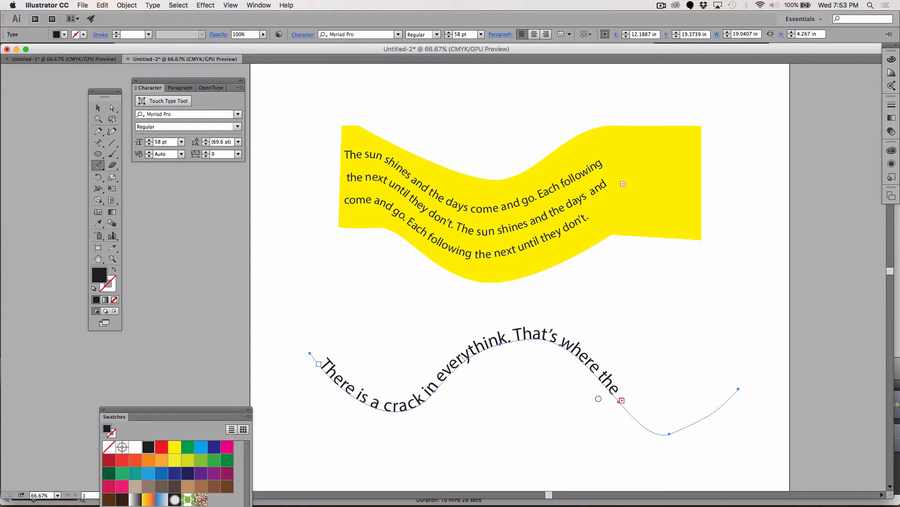
mouse_move(600, 387)
left_mouse_down()
mouse_move(662, 424)
mouse_move(738, 423)
left_mouse_up()
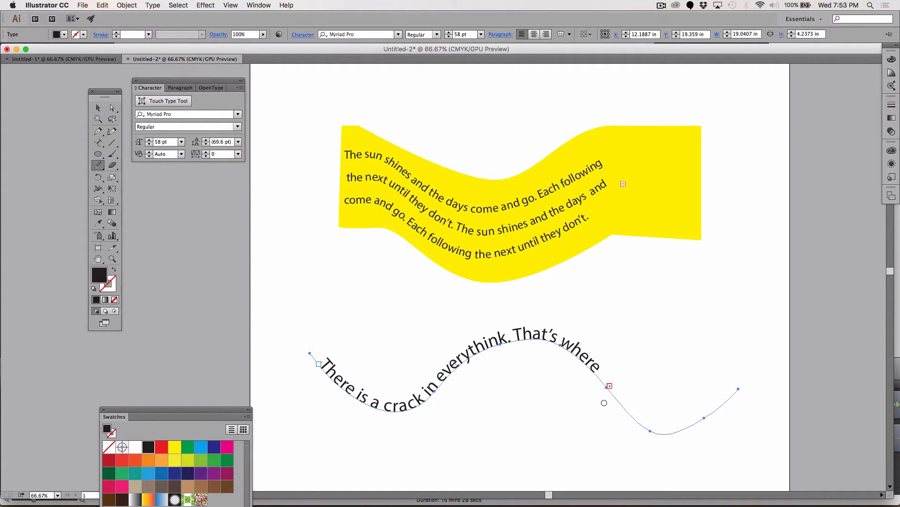
mouse_move(644, 400)
left_mouse_down()
mouse_move(739, 401)
mouse_move(641, 424)
mouse_move(577, 404)
mouse_move(669, 421)
mouse_move(744, 384)
left_mouse_up()
mouse_move(736, 400)
left_mouse_down()
mouse_move(563, 398)
mouse_move(715, 406)
mouse_move(738, 389)
left_mouse_up()
left_click_drag(420, 404, 527, 332)
mouse_move(456, 366)
left_mouse_down()
mouse_move(528, 346)
mouse_move(561, 372)
mouse_move(681, 420)
left_mouse_up()
left_click_drag(431, 381, 347, 398)
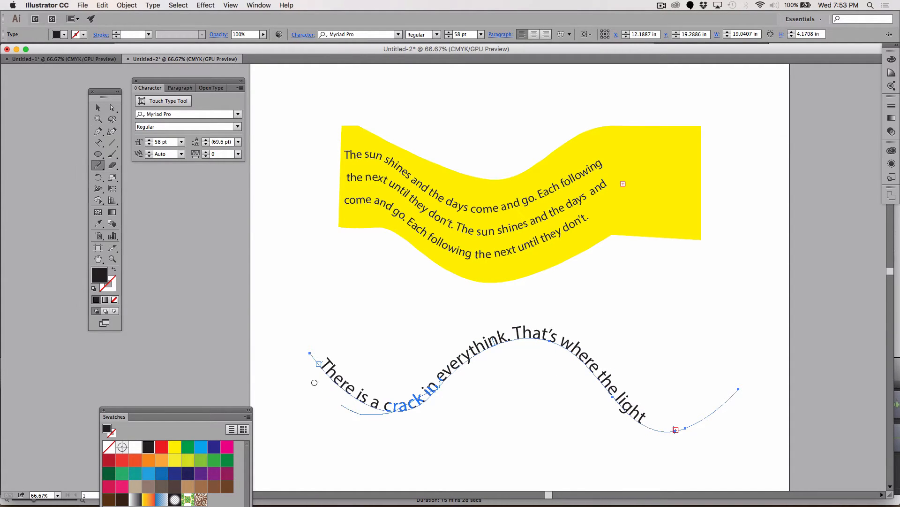
- Refine the wavy text path by flattening the direction handle at its crest and nudging the anchor on the descending slope
left_click(112, 108)
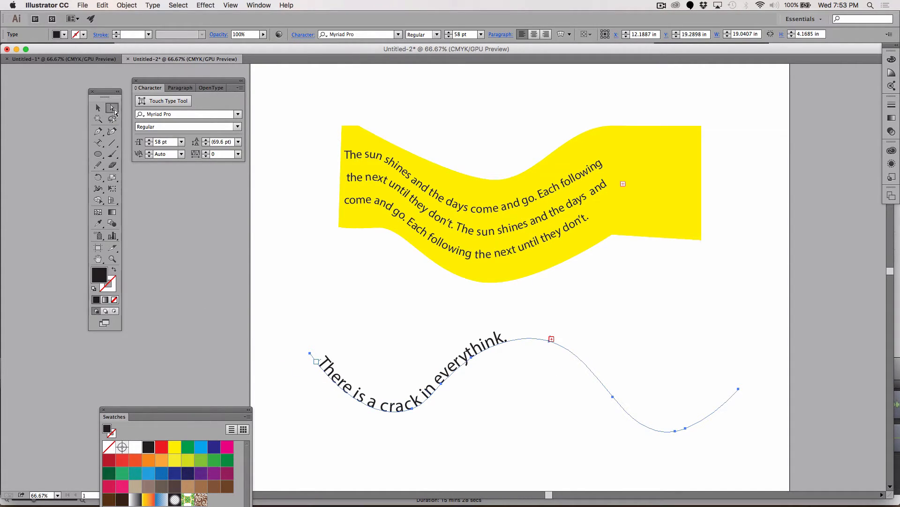
left_click(510, 433)
left_click(527, 340)
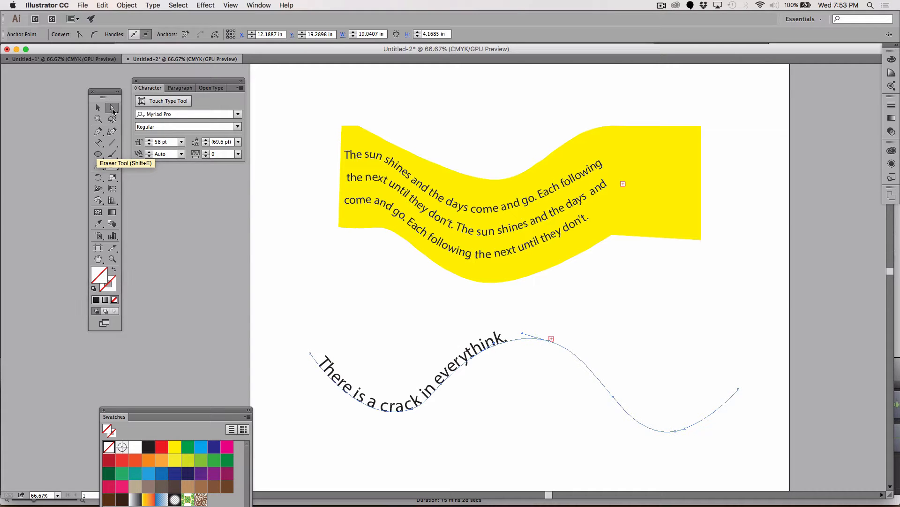
left_click_drag(522, 335, 523, 338)
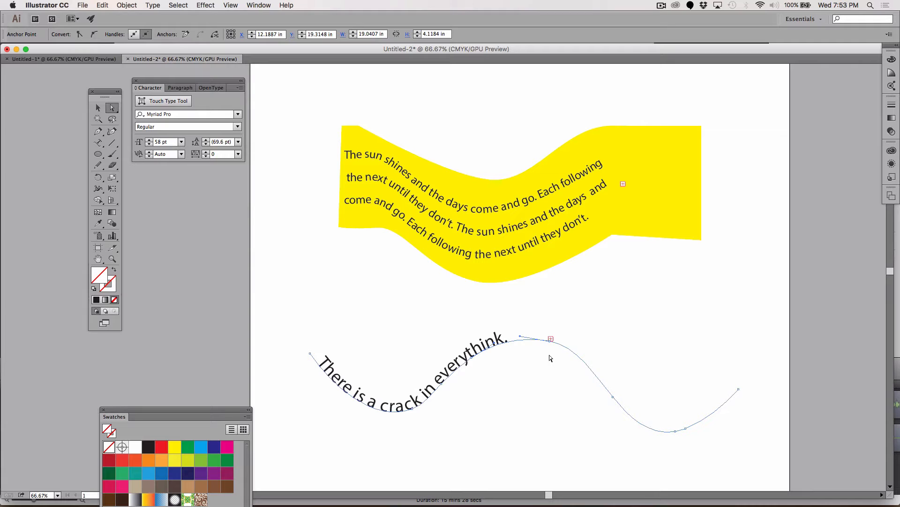
left_click(615, 400)
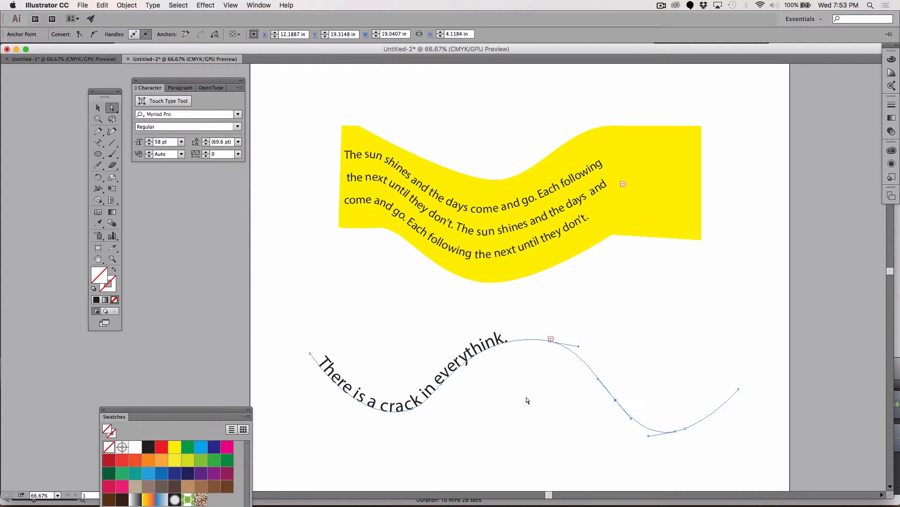
left_click(459, 370)
- Extend the end bracket of the wavy path text to the far end of the path to fit the whole sentence
left_click(98, 107)
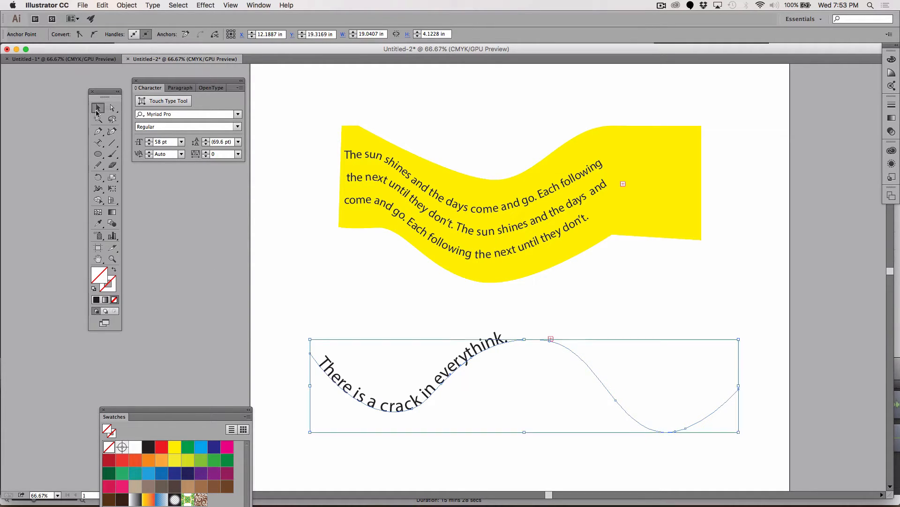
left_click(347, 317)
left_click(413, 406)
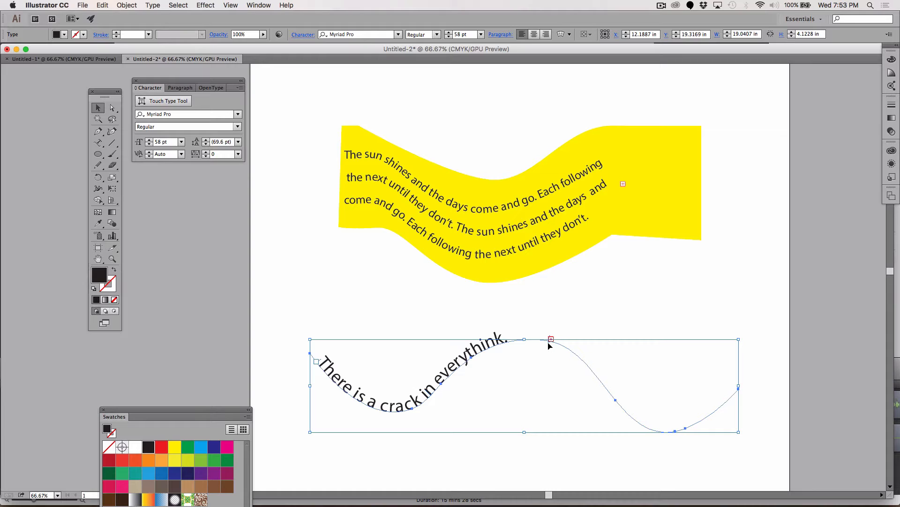
mouse_move(548, 343)
left_mouse_down()
mouse_move(577, 354)
mouse_move(613, 409)
mouse_move(654, 428)
mouse_move(696, 434)
mouse_move(734, 402)
left_mouse_up()
left_click(756, 274)
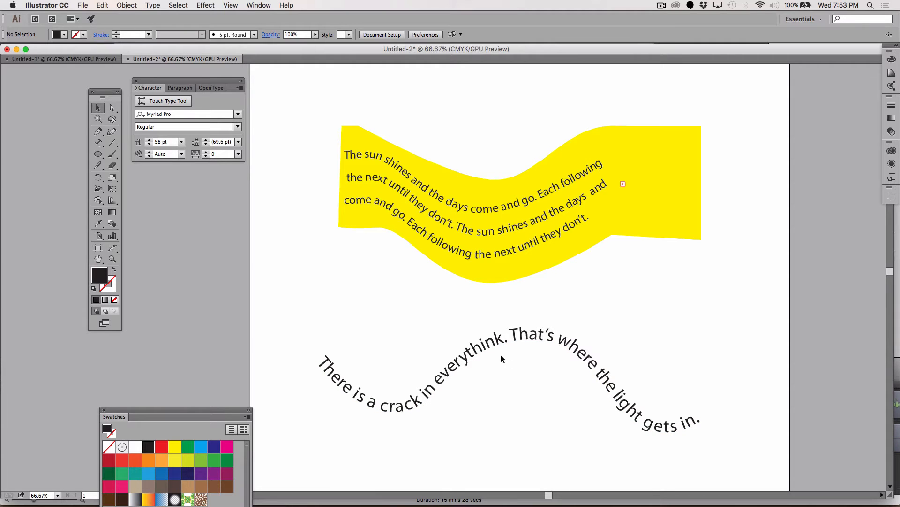
left_click(489, 347)
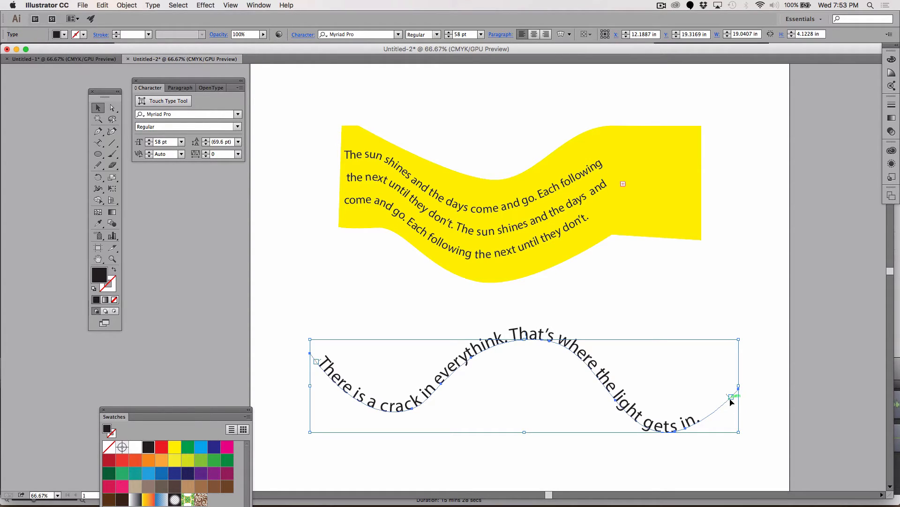
mouse_move(730, 397)
left_mouse_down()
mouse_move(691, 430)
mouse_move(659, 435)
mouse_move(640, 426)
mouse_move(666, 428)
mouse_move(738, 402)
left_mouse_up()
left_click(430, 327)
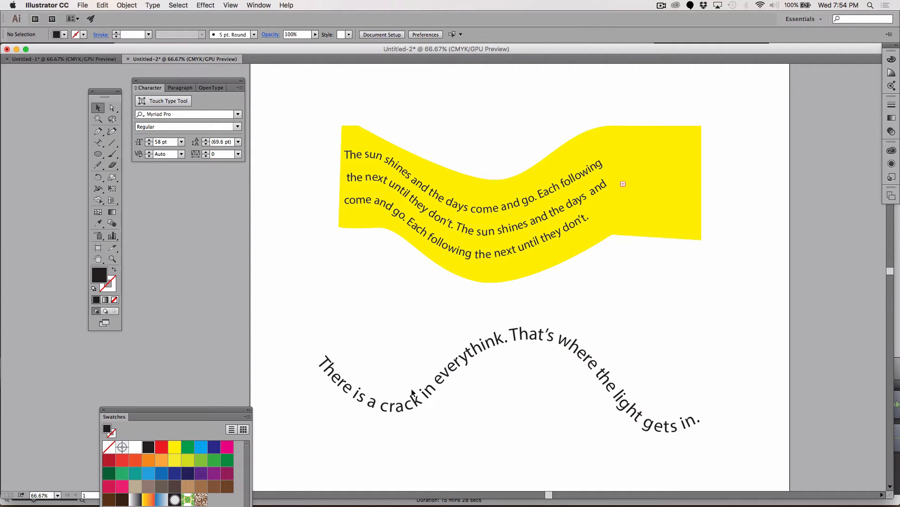
- Move the wavy text up over the yellow banner and draw an unfilled circle about 6.48 in wide with a 1 pt black stroke below
left_click_drag(413, 393, 450, 149)
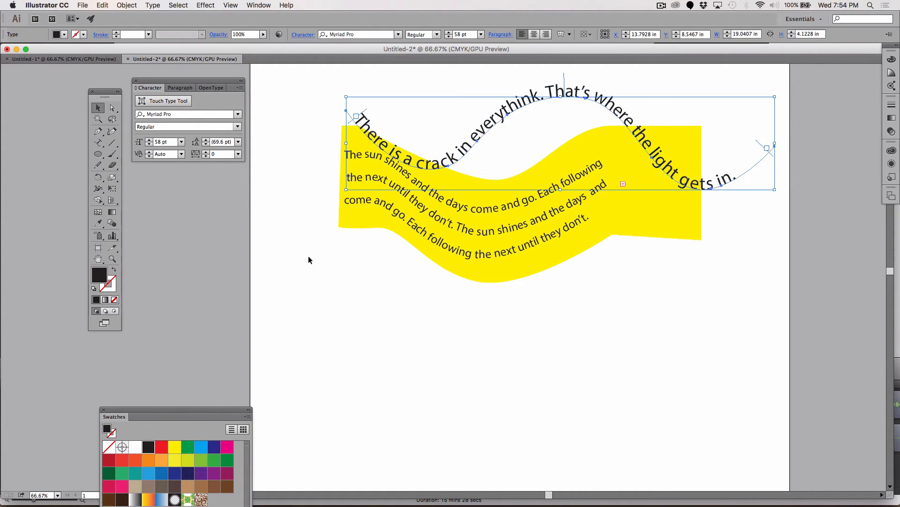
left_click(325, 291)
left_click_drag(97, 158, 143, 178)
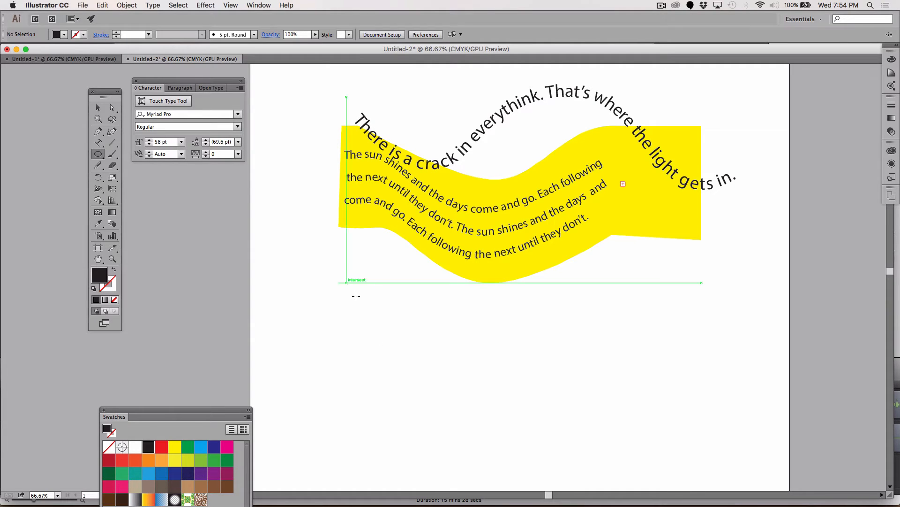
left_click_drag(346, 282, 493, 410)
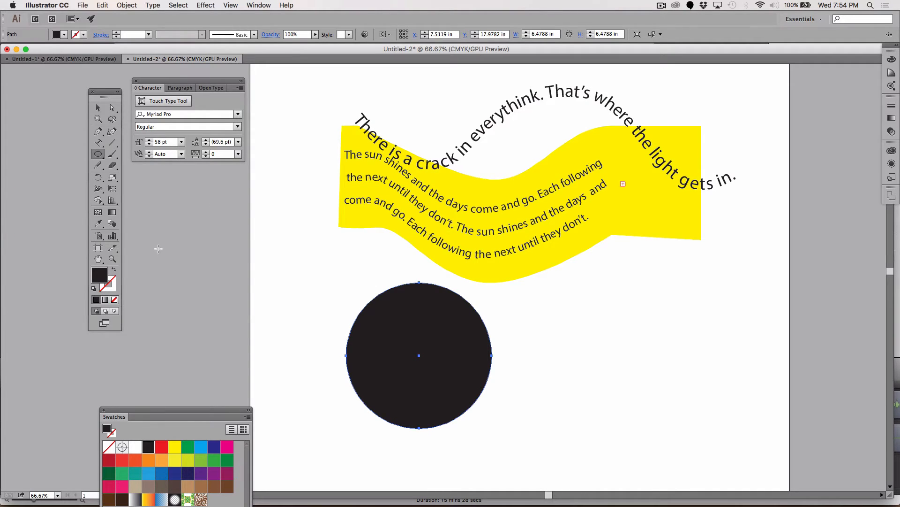
left_click(114, 269)
- Add centre-aligned path text reading "around and around" to the circle, starting from its top anchor
left_click(99, 145)
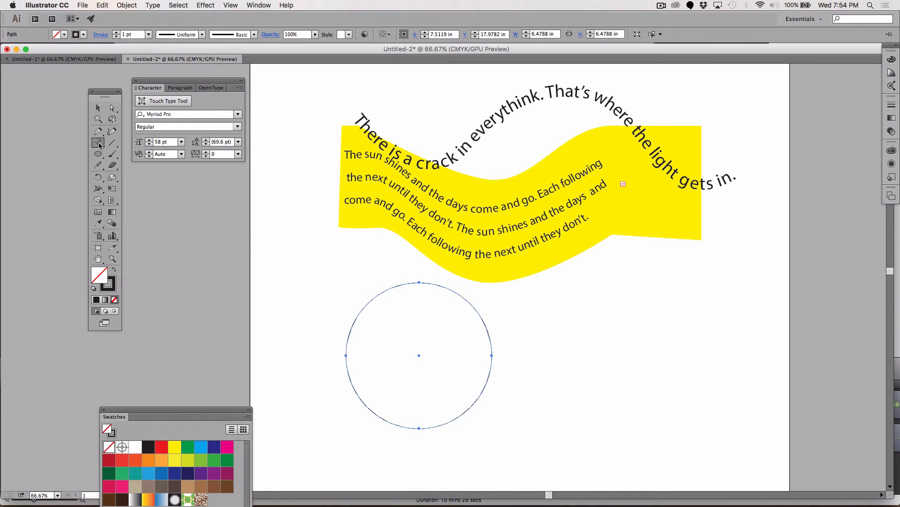
left_click_drag(99, 144, 140, 163)
left_click(183, 88)
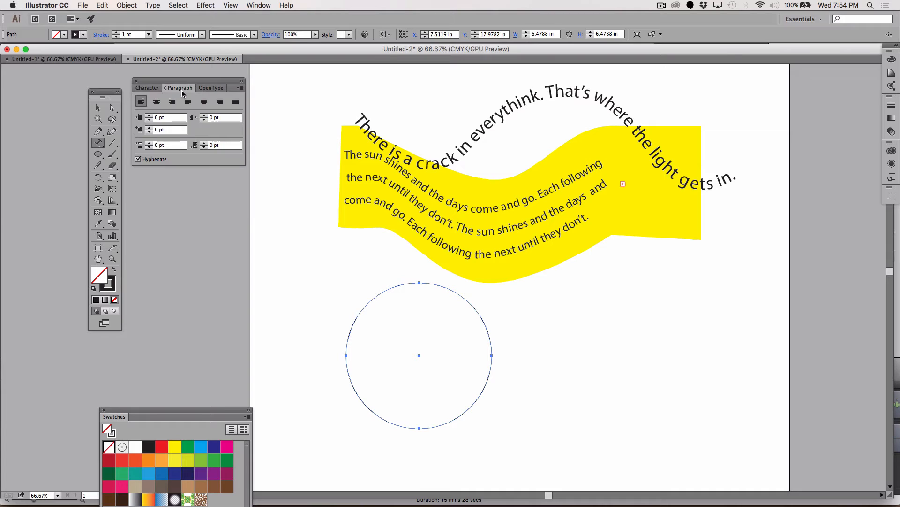
left_click(156, 101)
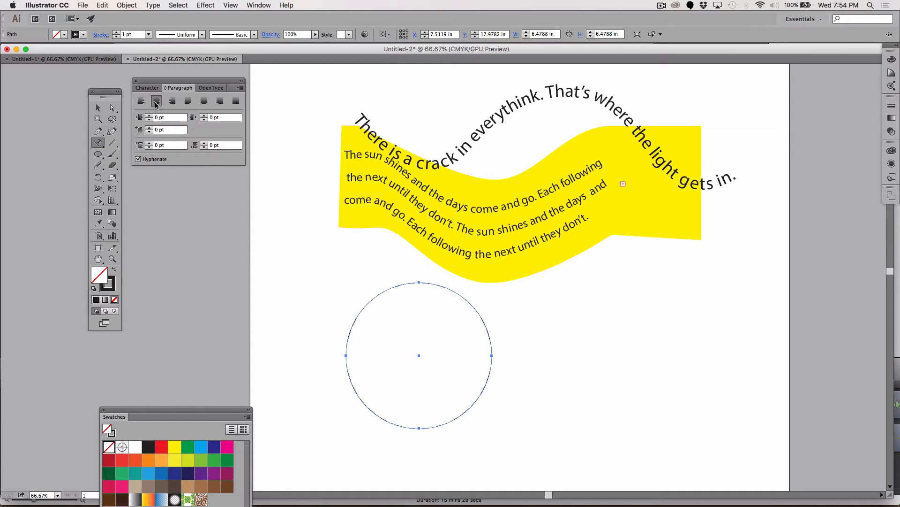
left_click(417, 283)
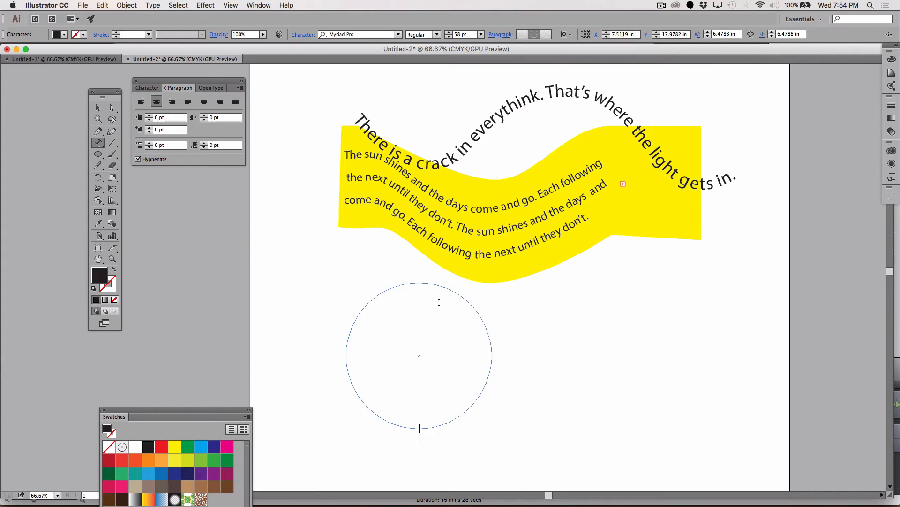
type("around and around")
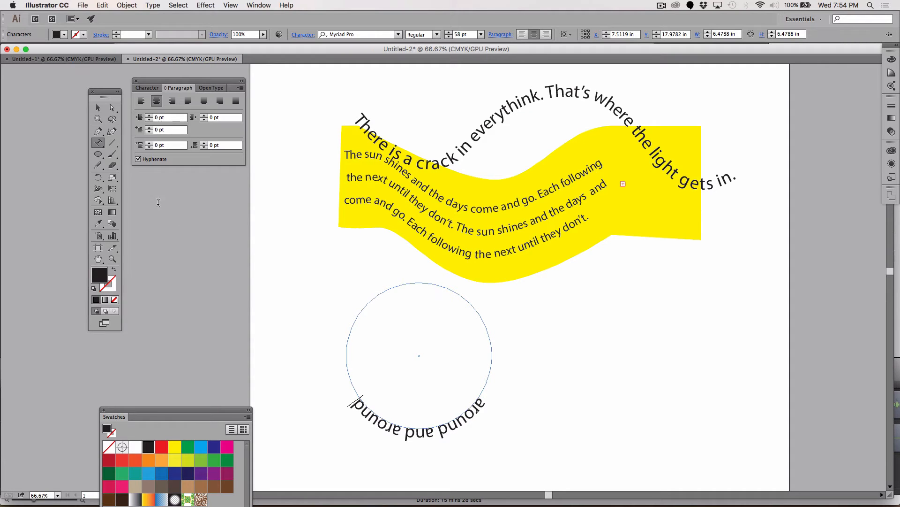
- Slide the "around and around" text along the circle by its centre bracket so that it sits centred over the top, outside the path
left_click(102, 109)
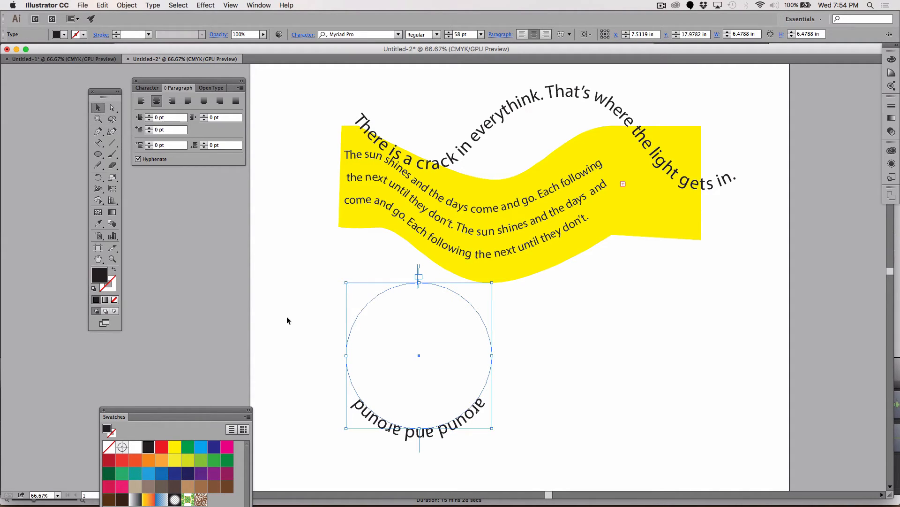
left_click(421, 452)
left_click(421, 433)
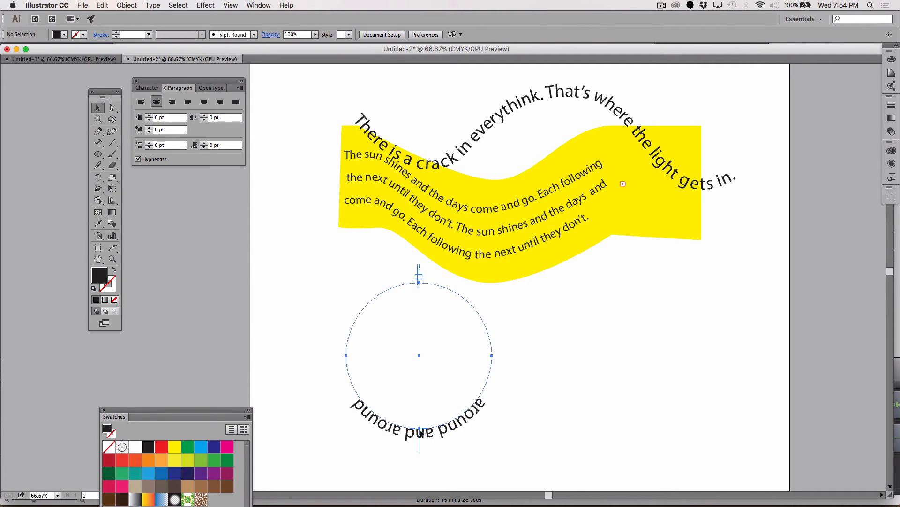
left_click_drag(420, 449, 495, 336)
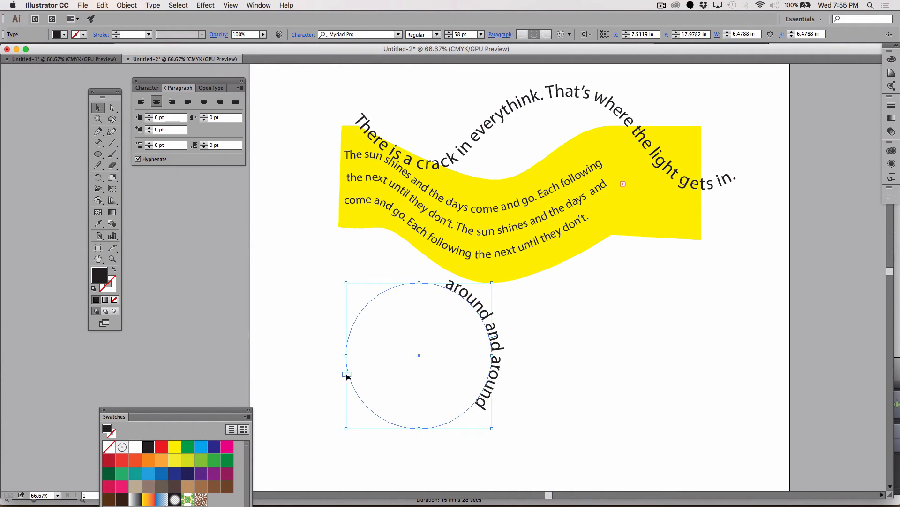
key("t")
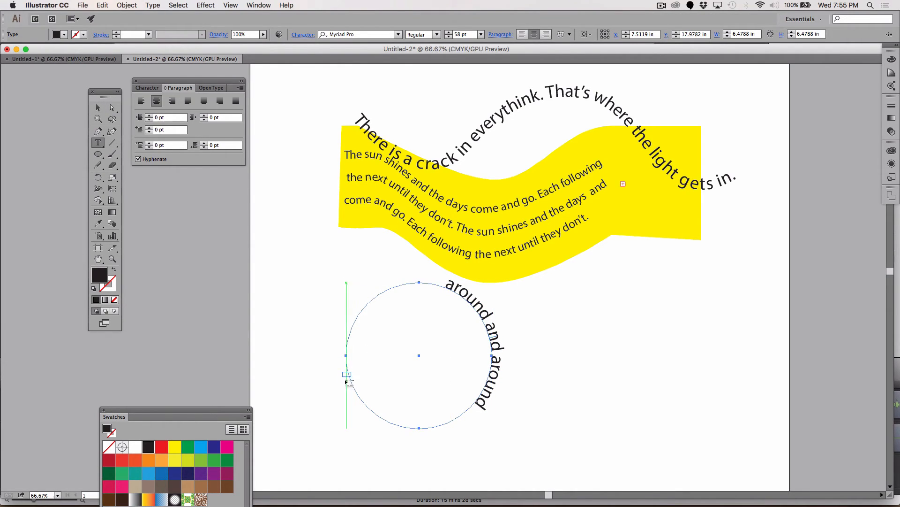
left_click(97, 108)
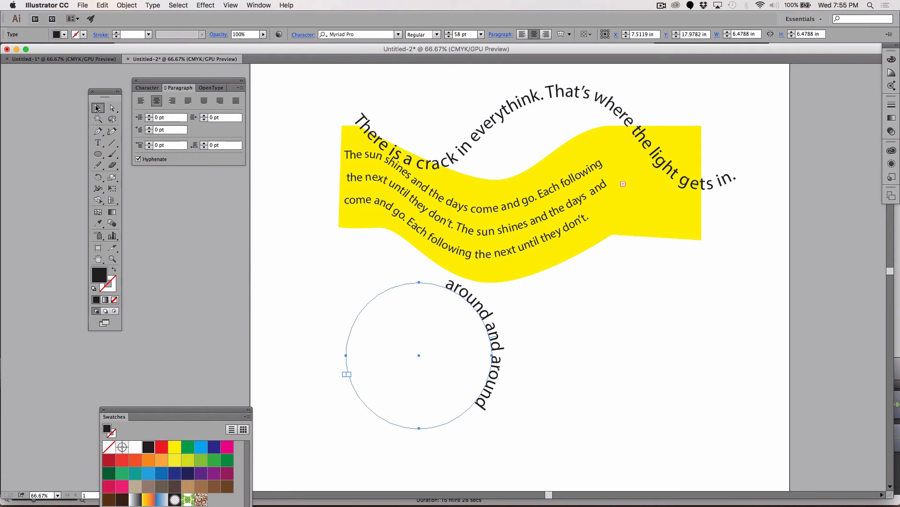
left_click(563, 369)
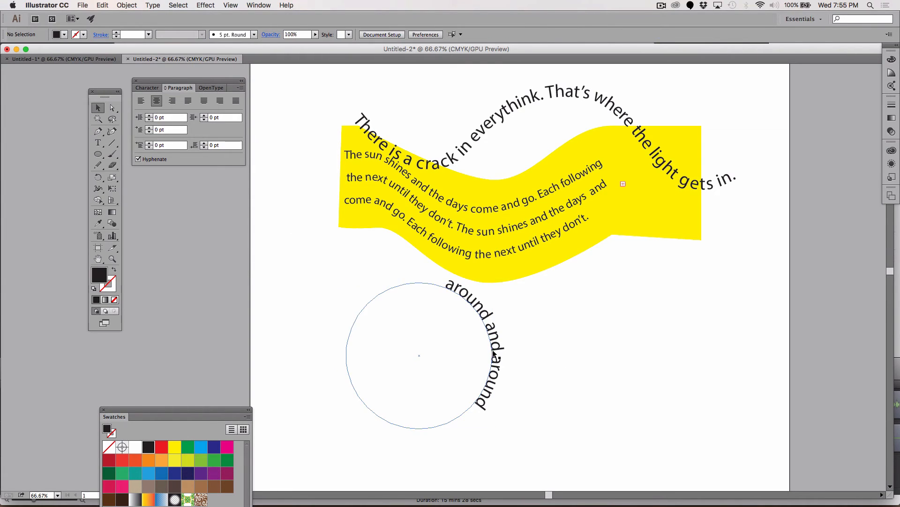
left_click(496, 340)
left_click_drag(498, 339, 421, 250)
left_click(600, 393)
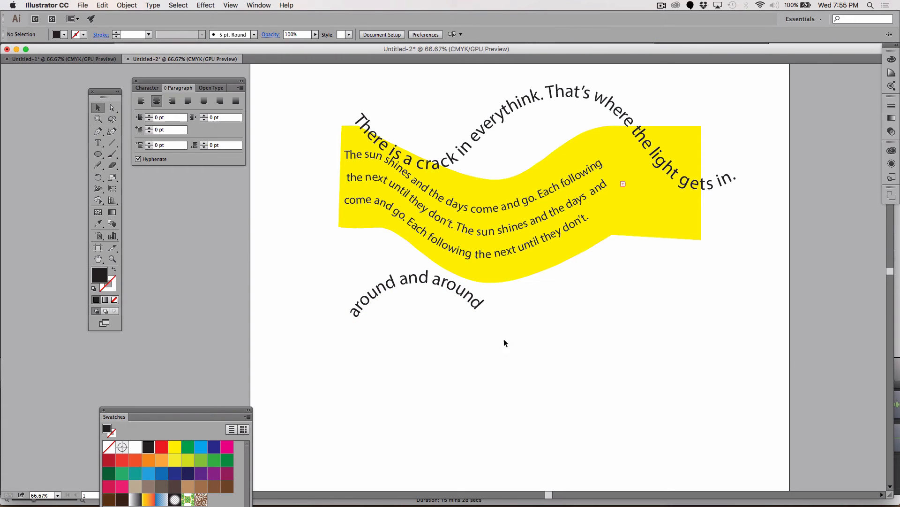
left_click(428, 287)
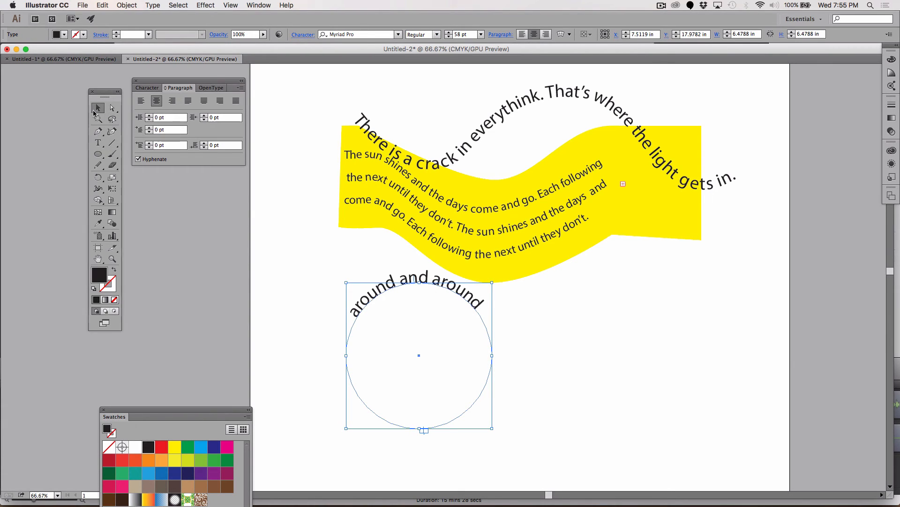
- Move the "around and around" circle text slightly down and left, and place a duplicate of it beside it on the right
left_click_drag(379, 286, 368, 307)
left_click(301, 218)
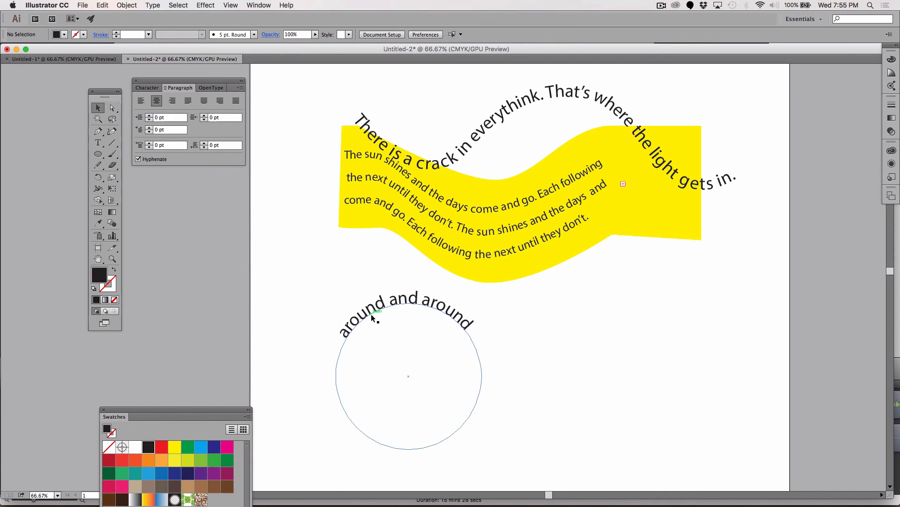
left_click_drag(506, 317, 589, 317)
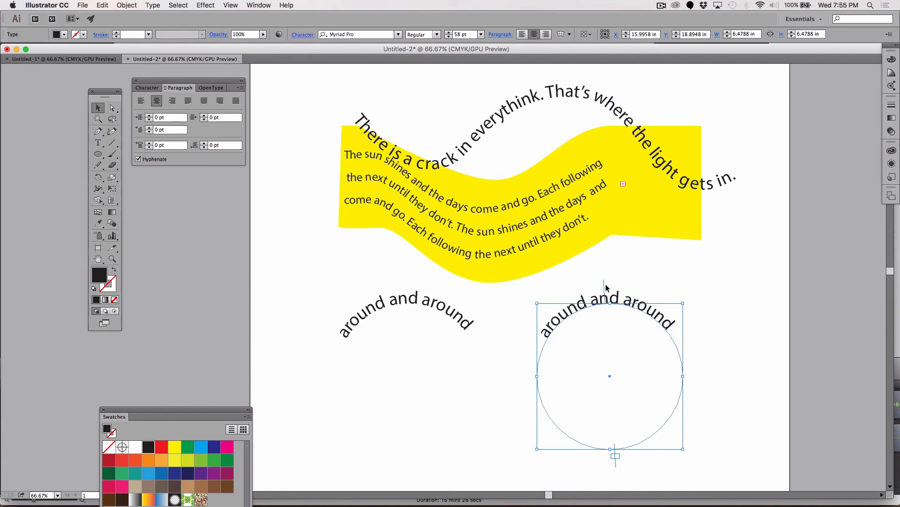
- Flip the duplicate's text to the inside bottom of its circle and move it back exactly over the original circle
left_click_drag(604, 287, 614, 384)
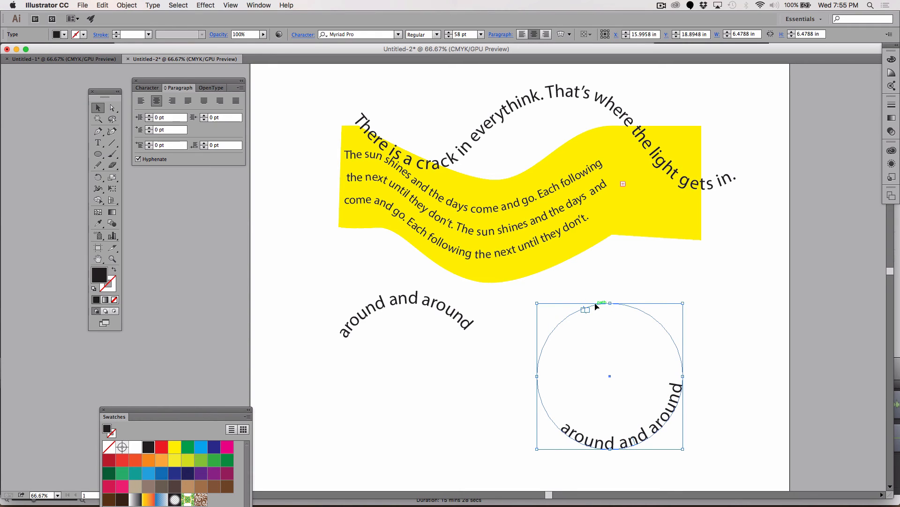
left_click_drag(596, 306, 395, 309)
left_click(570, 377)
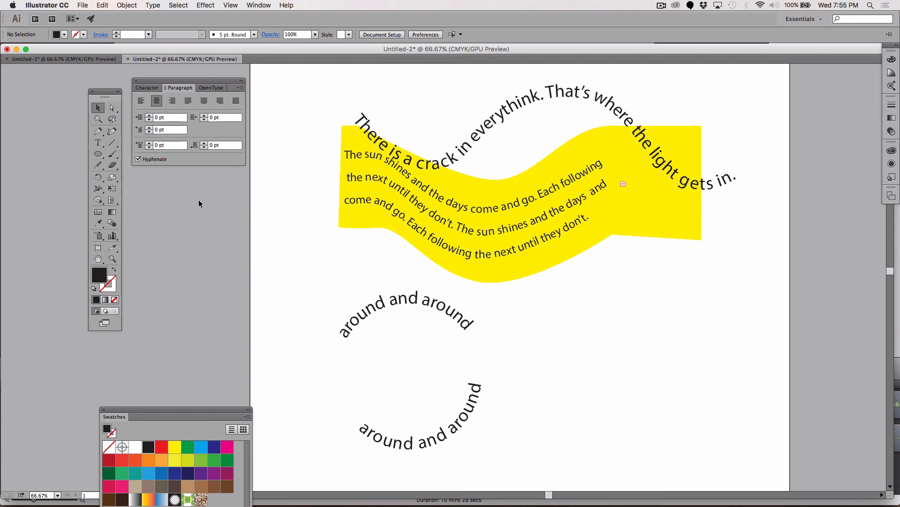
- Replace the lower "around and around" text on the circle with "the world"
left_click(99, 144)
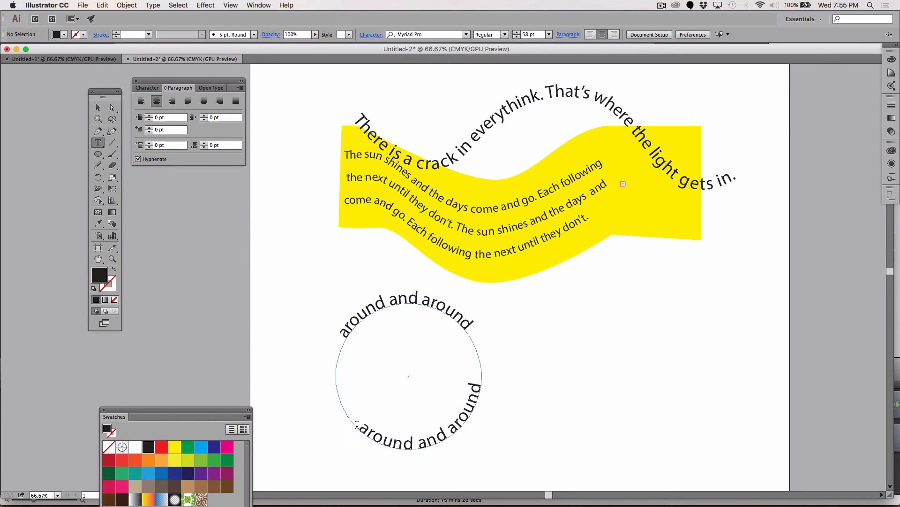
left_click_drag(361, 428, 483, 379)
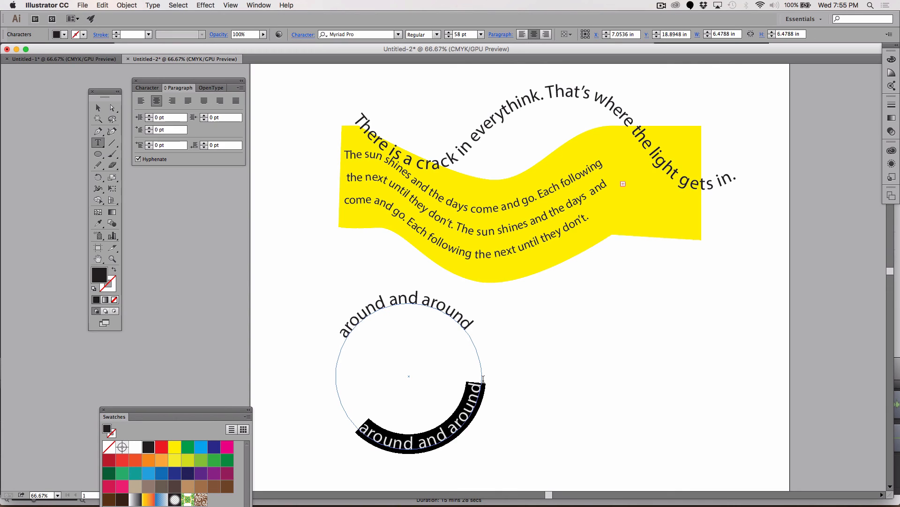
type("the w")
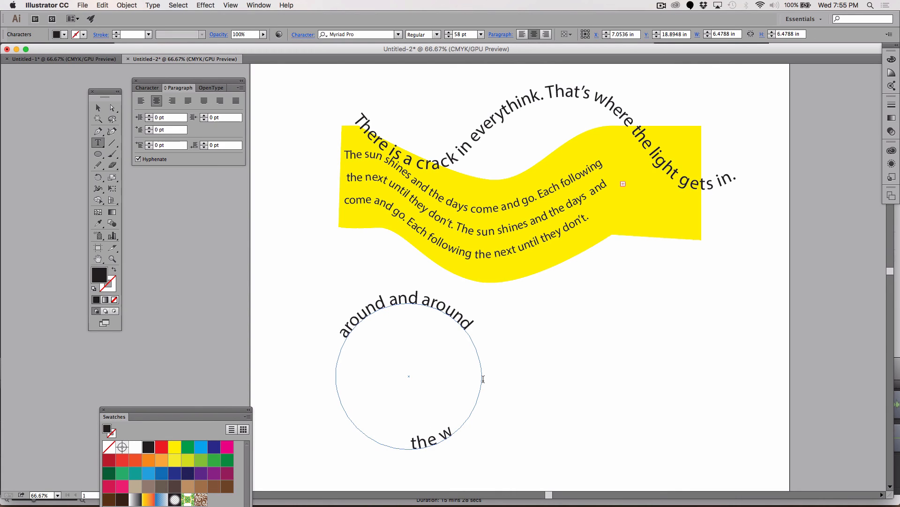
type("or")
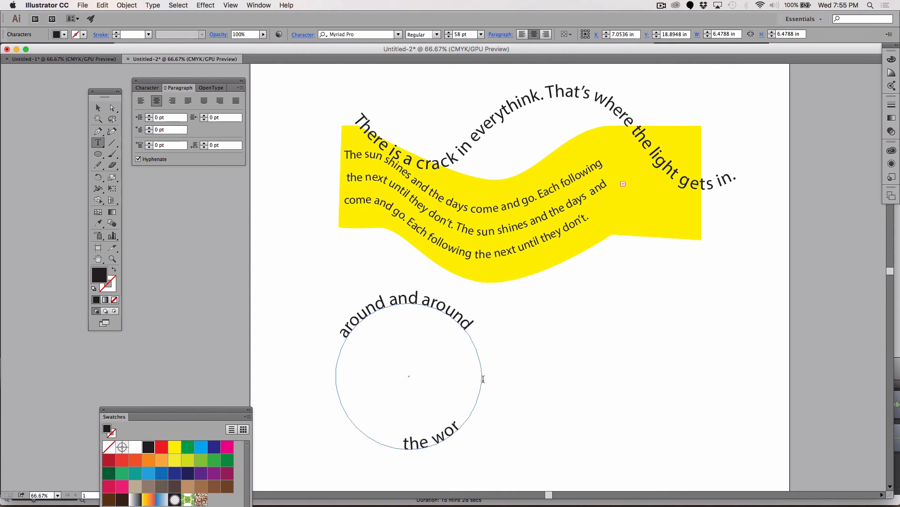
type("ld")
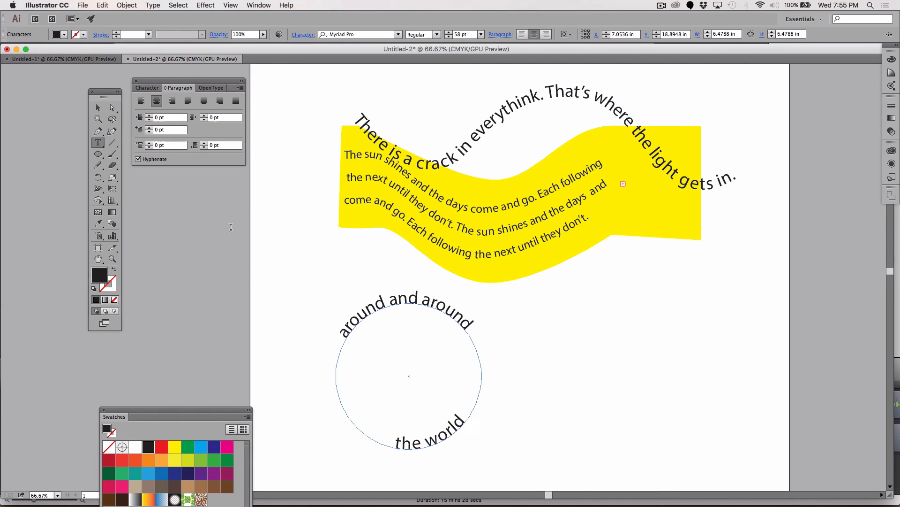
- Centre "the world" at the bottom of its circle and move both circle texts up and right to the banner's lower right end
left_click(98, 109)
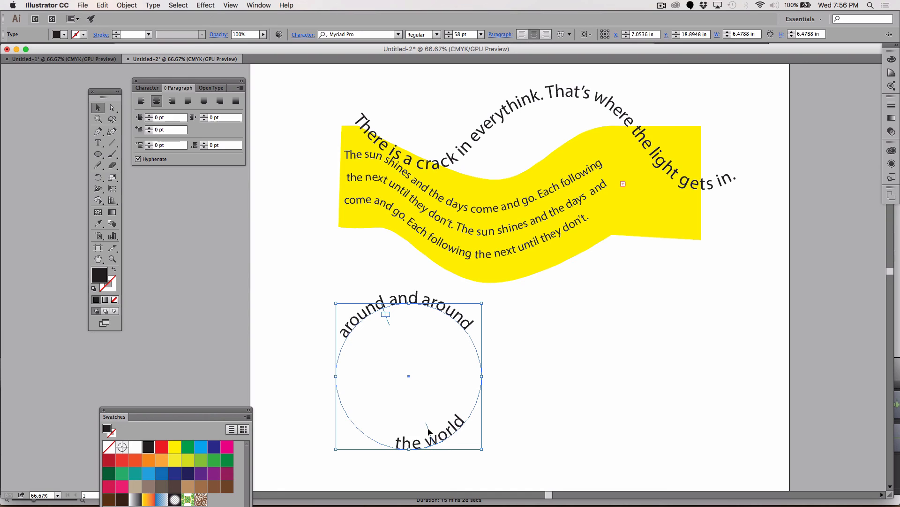
left_click_drag(428, 431, 409, 434)
mouse_move(552, 452)
left_mouse_down()
mouse_move(318, 321)
mouse_move(355, 253)
mouse_move(638, 236)
mouse_move(634, 250)
left_mouse_up()
left_click(563, 364)
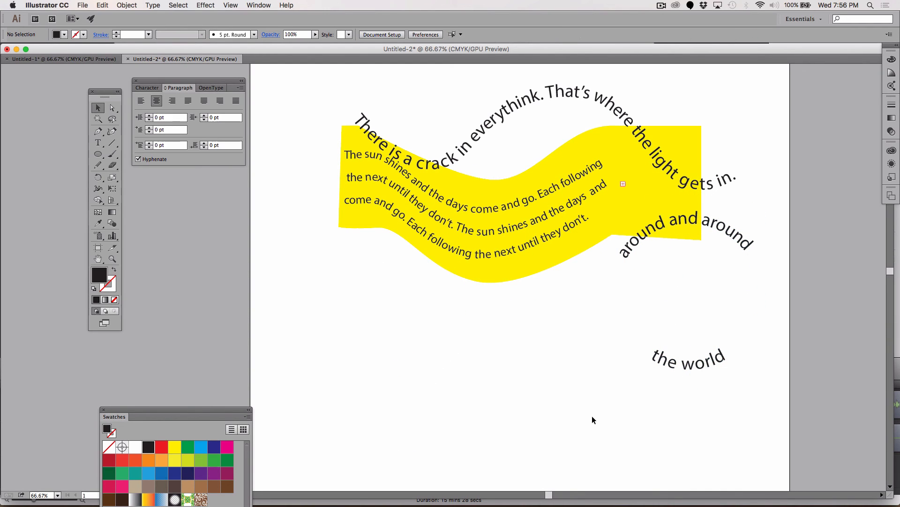
left_click(662, 6)
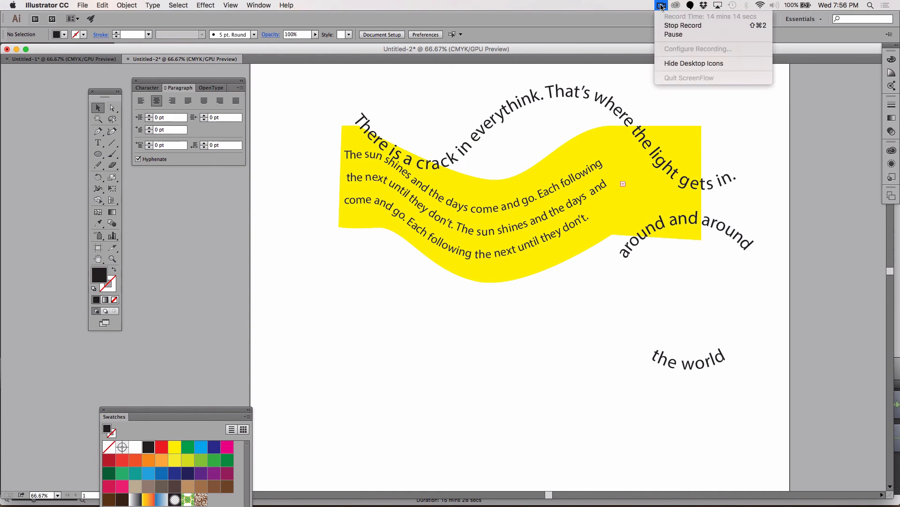